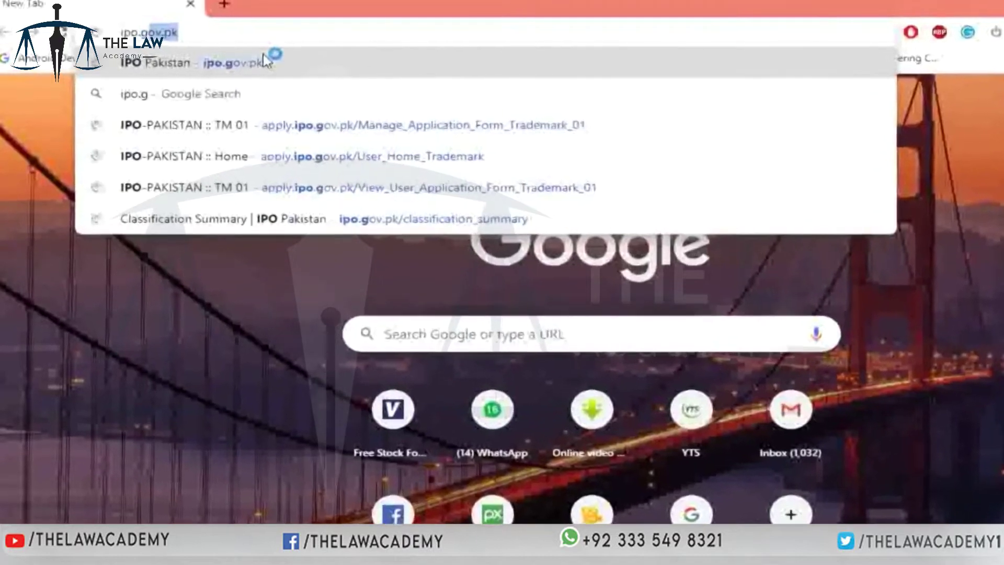
- Load ipo.gov.pk and scroll down the home page toward the Online Filing service
text(k)
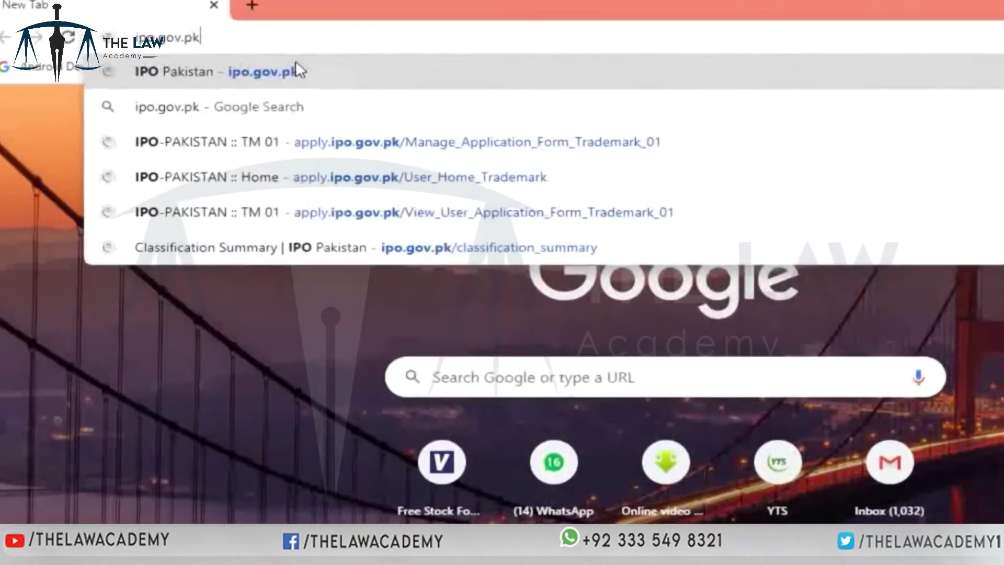
key(Return)
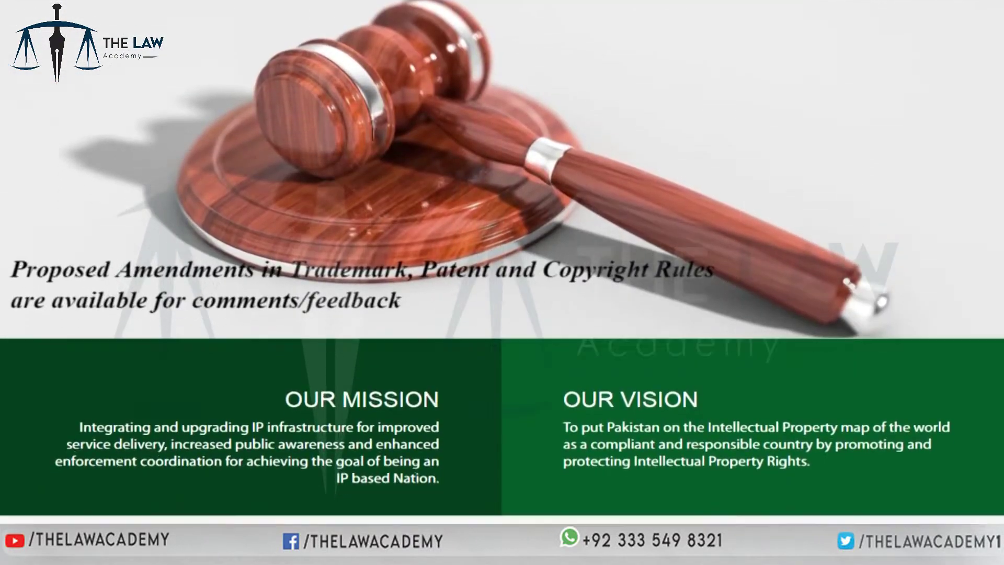
scroll(502, 261, down, 8)
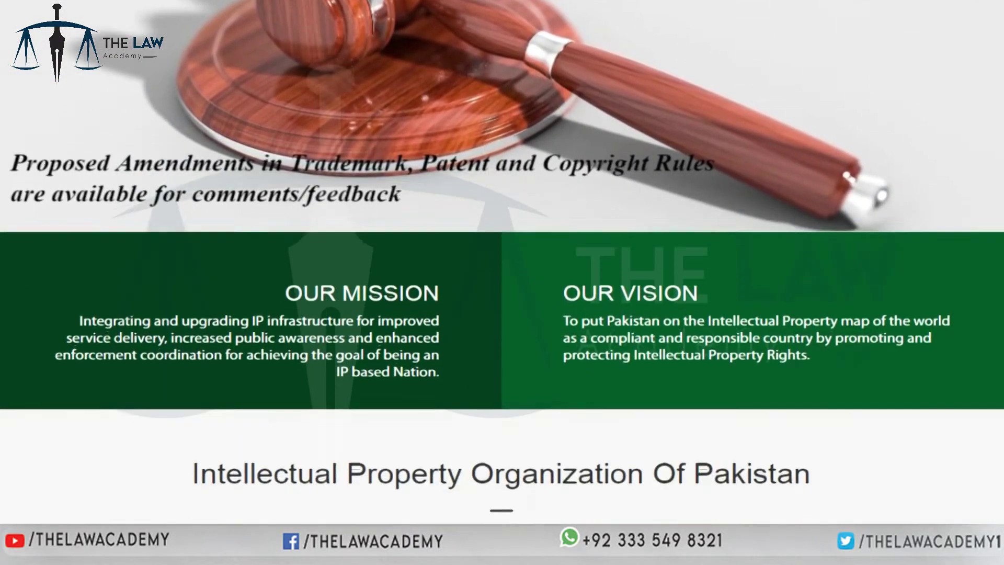
scroll(502, 262, down, 5)
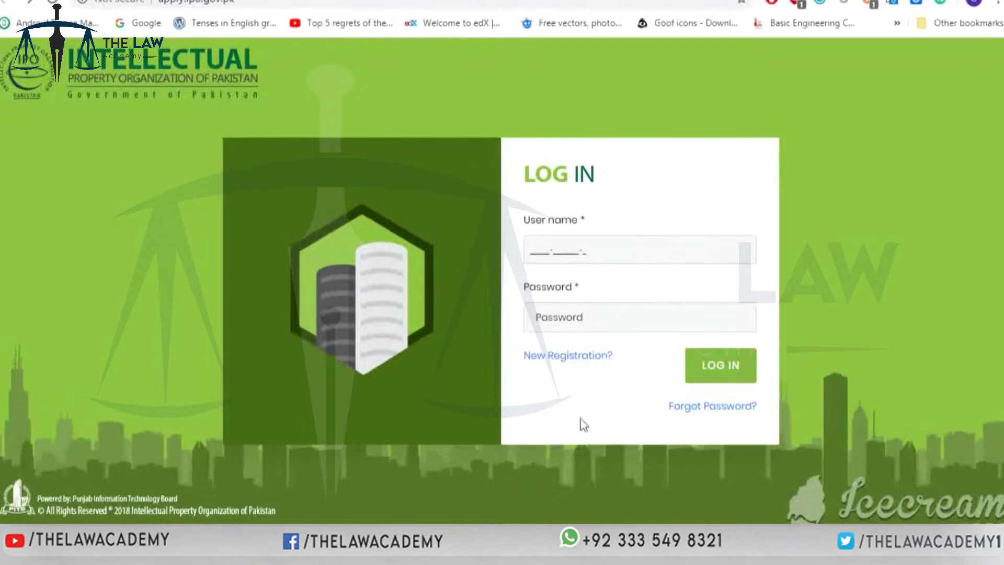
- Start a new user registration and enter the applicant's CNIC number, then confirm it
click(554, 366)
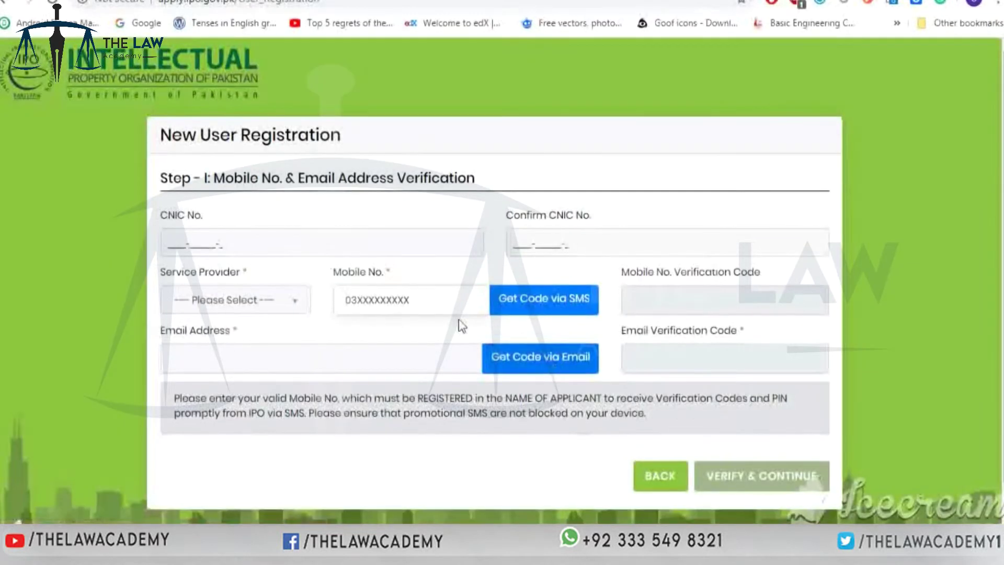
click(382, 246)
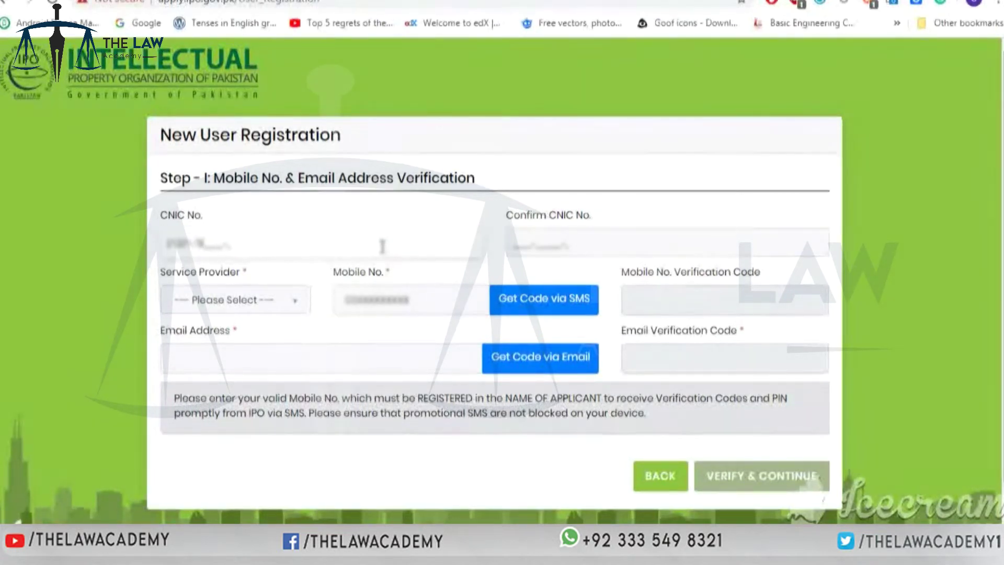
click(575, 244)
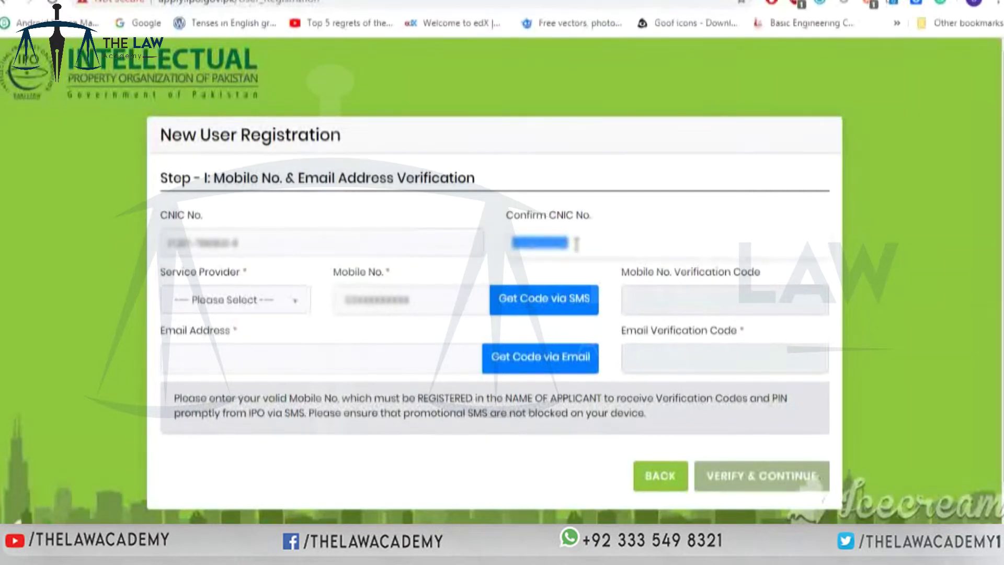
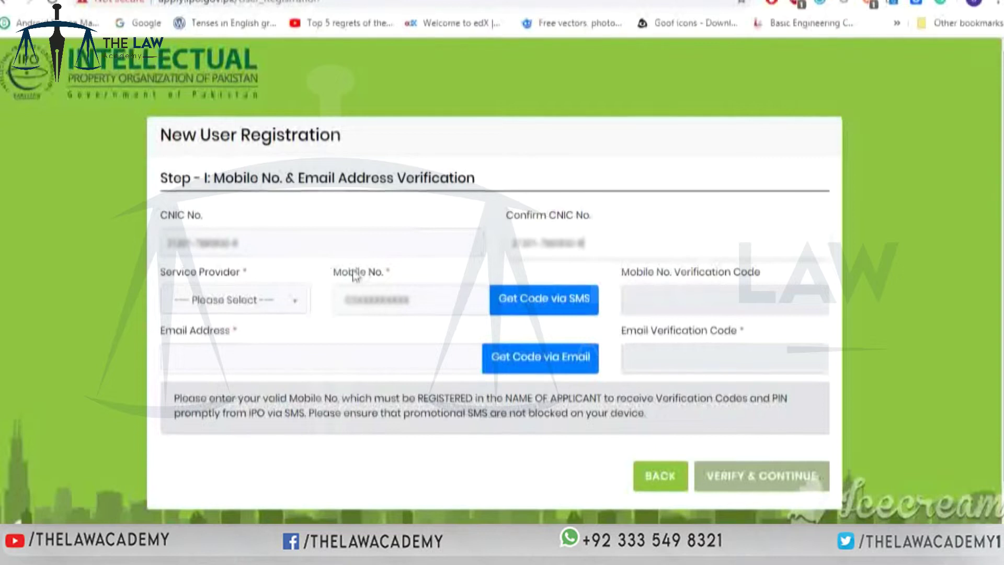
- Choose MOBILINK, enter the applicant's mobile number and verify it with the SMS code
click(287, 309)
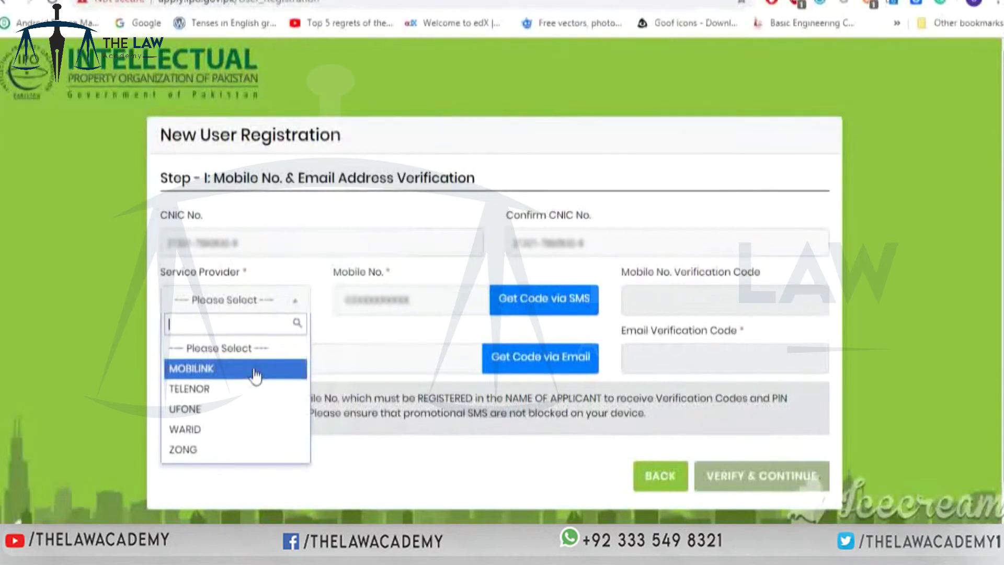
click(255, 373)
click(380, 299)
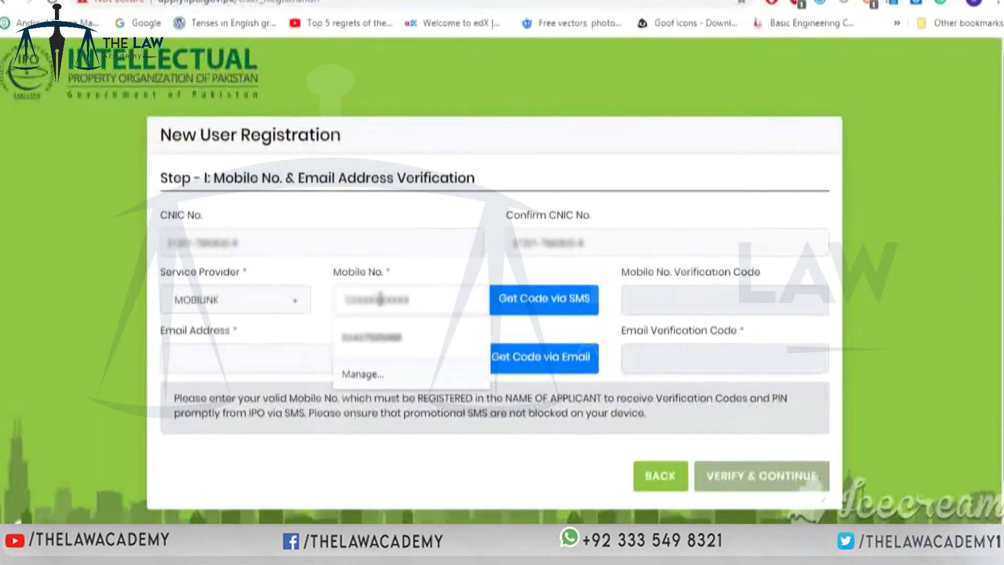
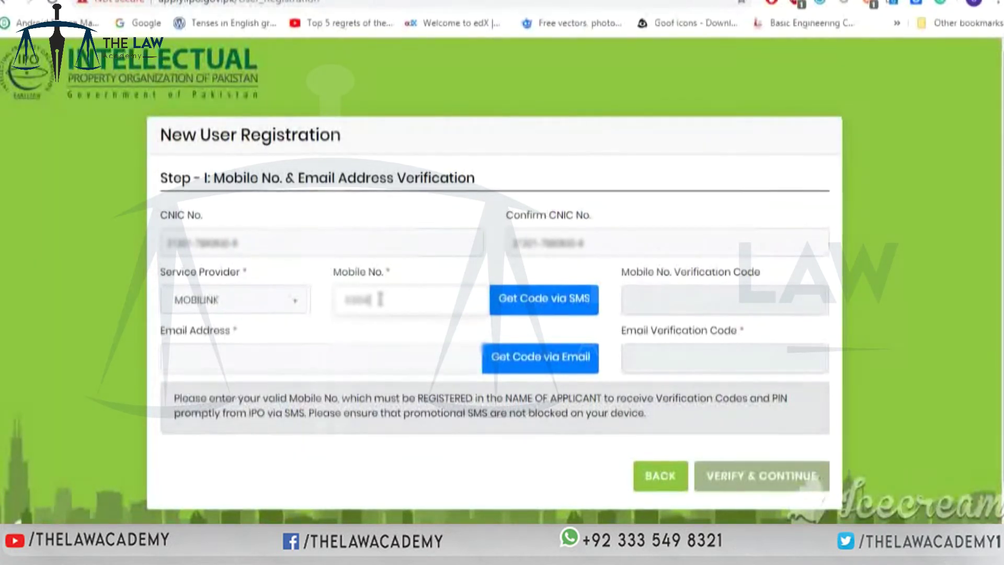
click(578, 298)
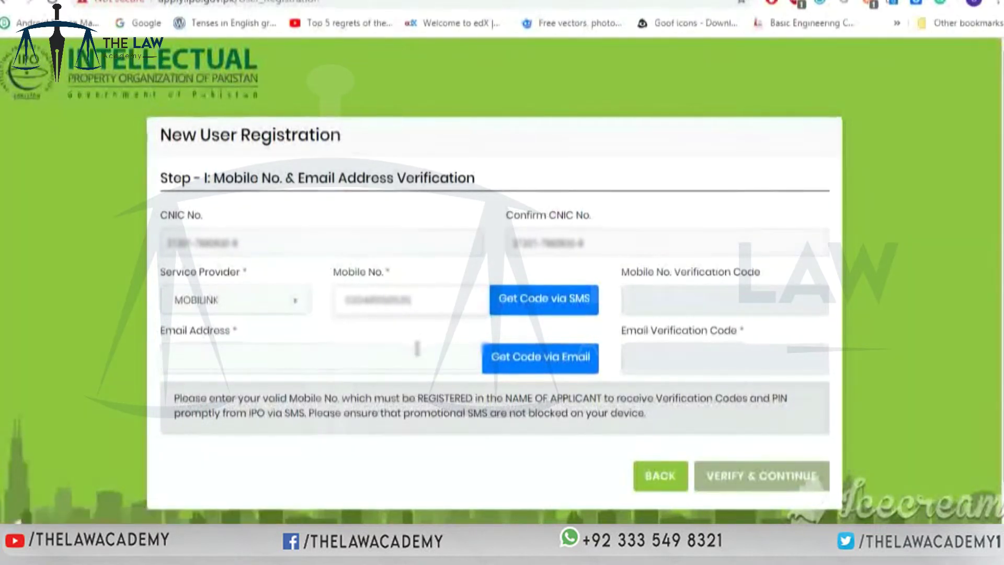
click(545, 299)
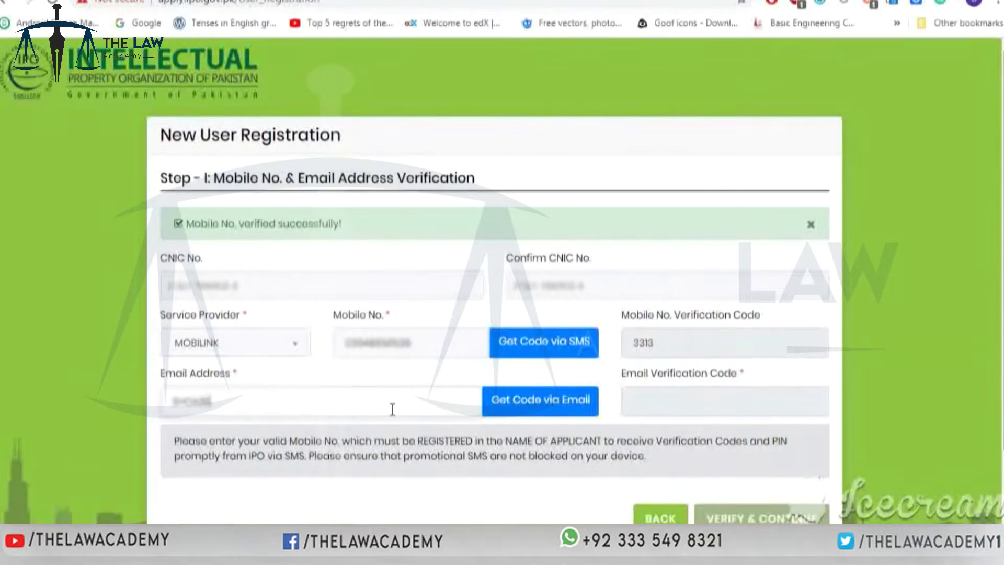
- Enter the applicant's Gmail address and verify it with the code copied from the email
text(@gmail.com)
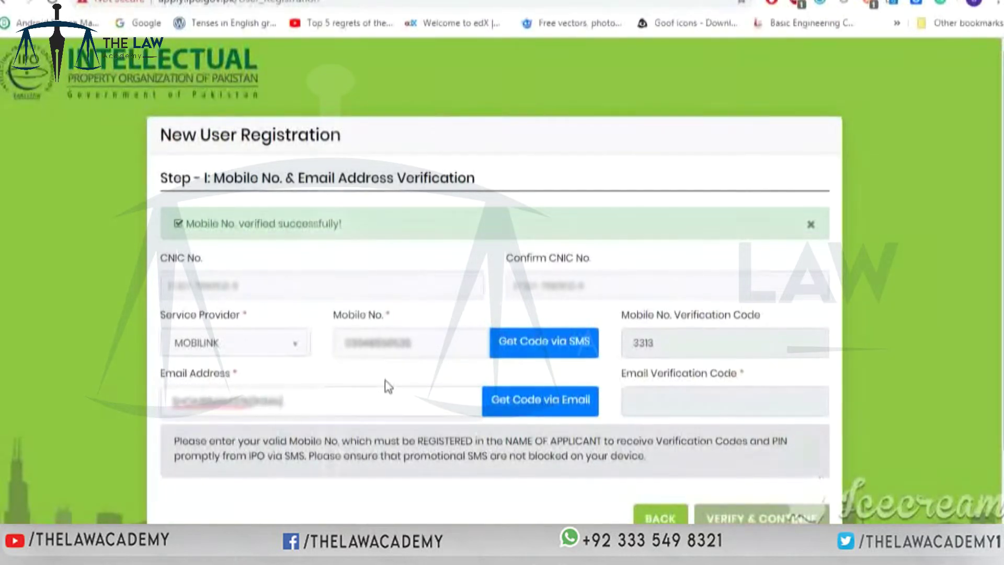
click(533, 410)
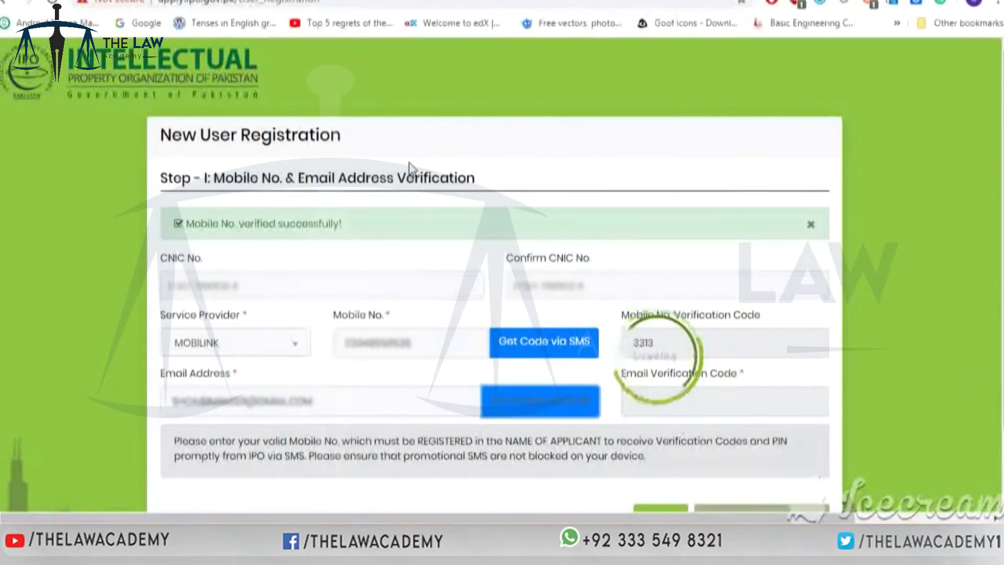
drag(617, 273, 570, 273)
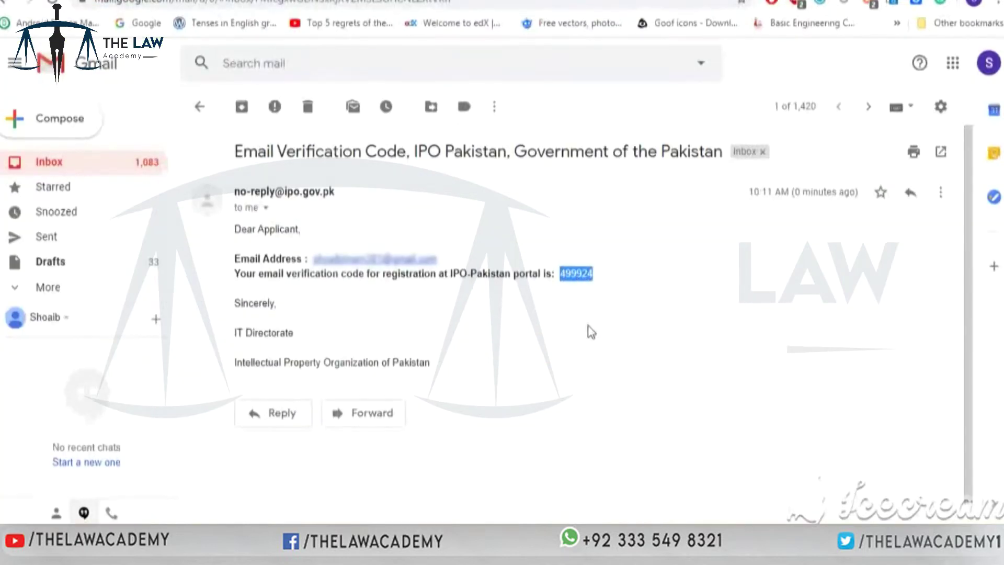
key(ctrl+Tab)
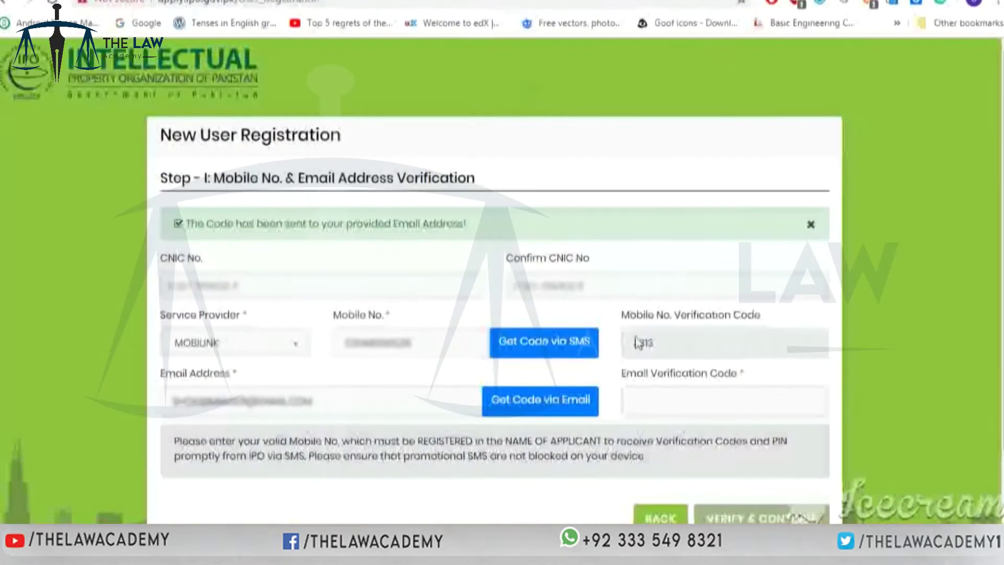
key(ctrl+v)
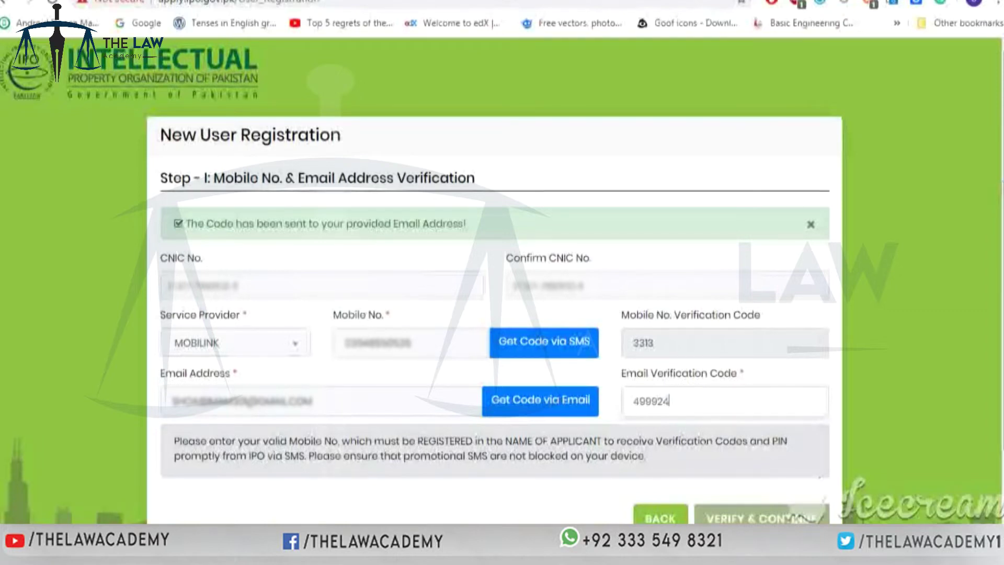
key(Tab)
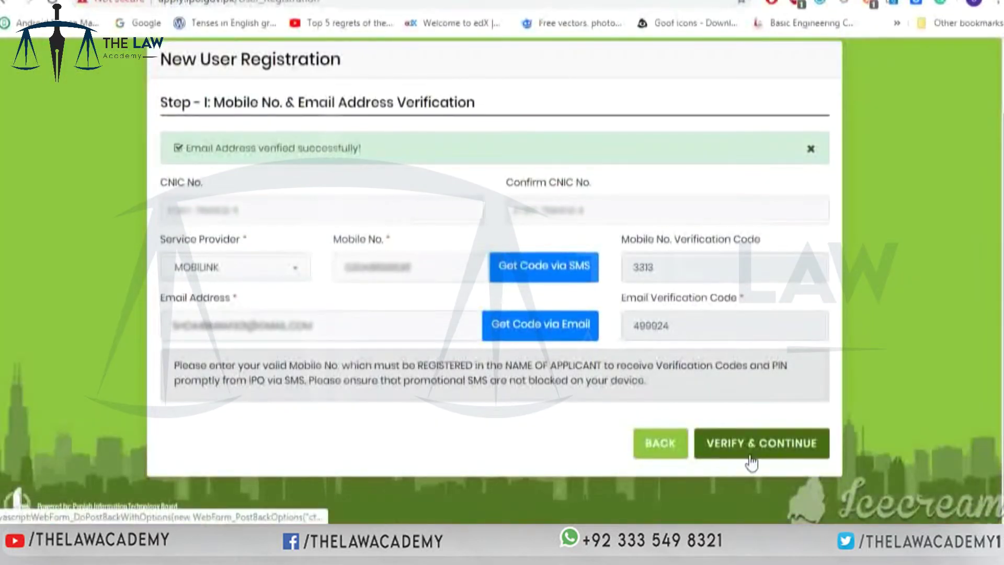
- Continue to applicant details, registering as self with the applicant's name and male gender
click(751, 453)
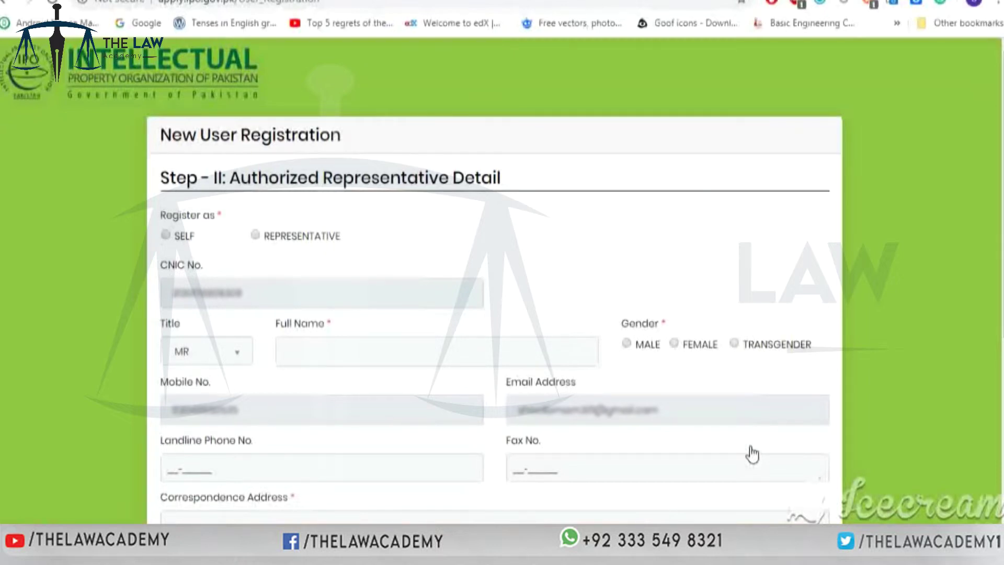
scroll(752, 454, down, 3)
click(390, 220)
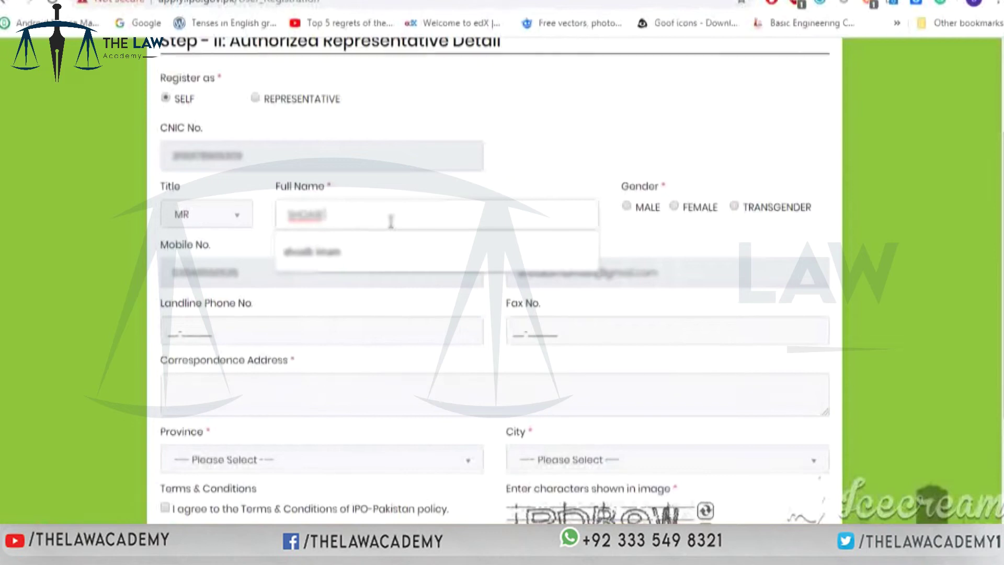
click(626, 206)
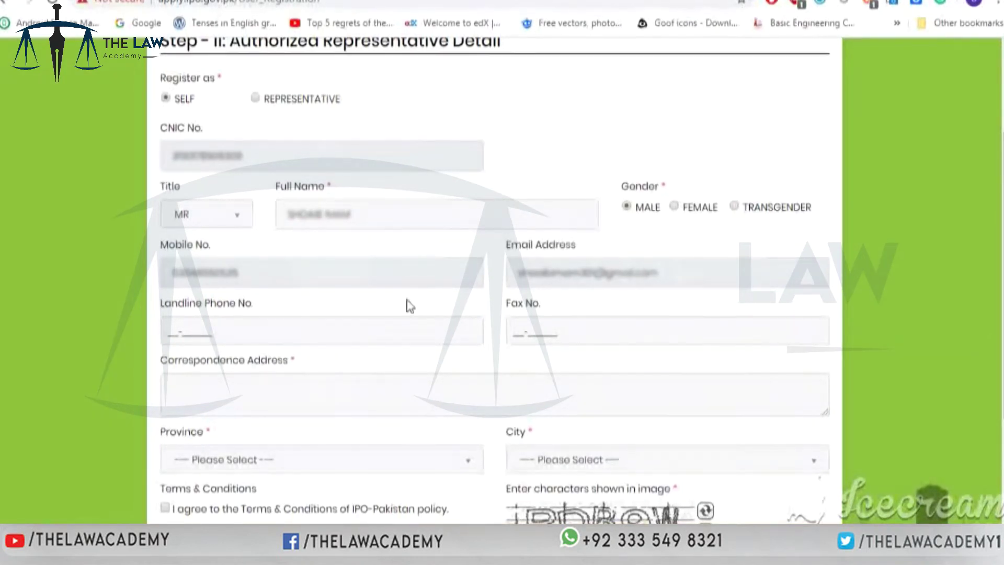
scroll(882, 288, down, 2)
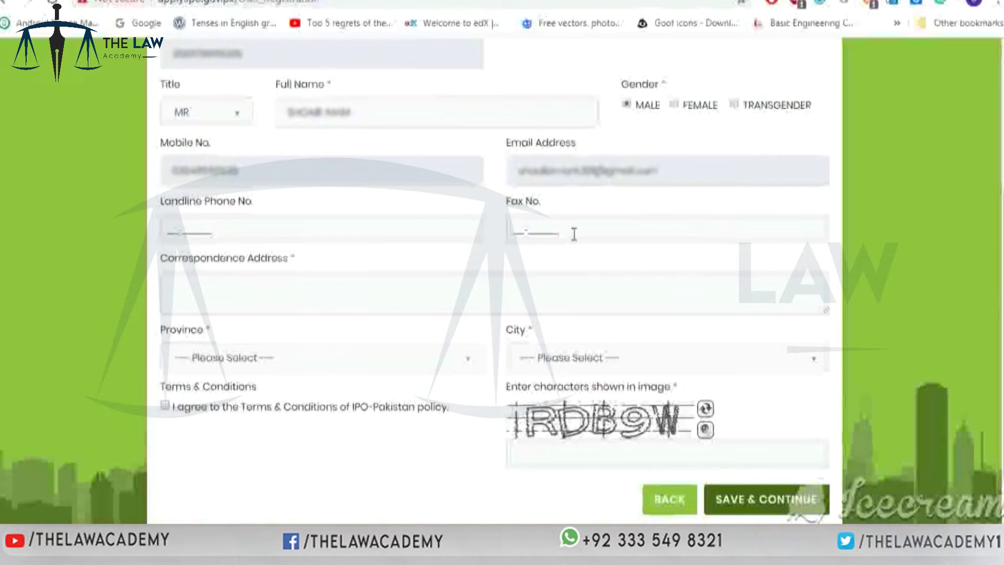
- Enter the correspondence address with province PUNJAB and city LAHORE
click(570, 275)
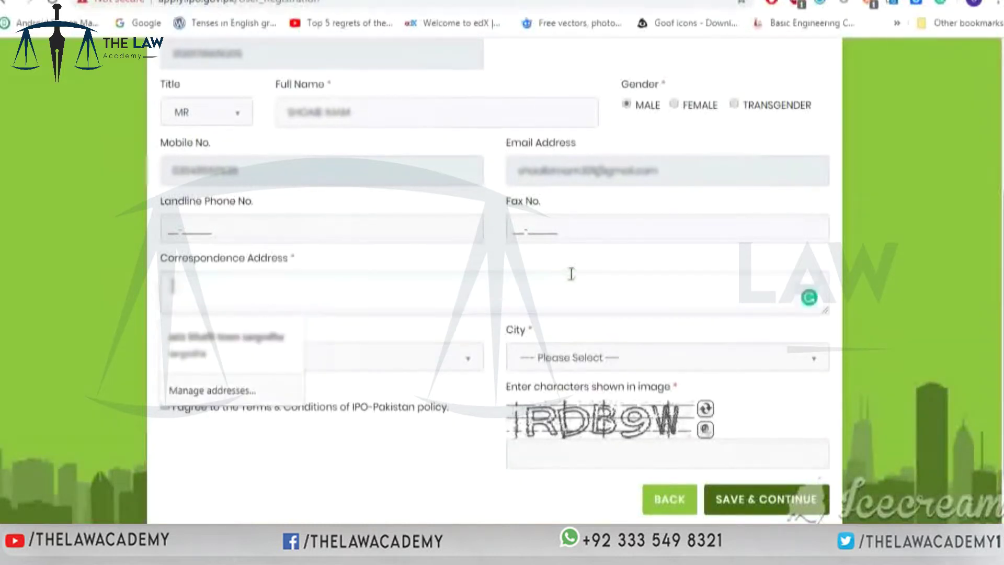
text(H#12)
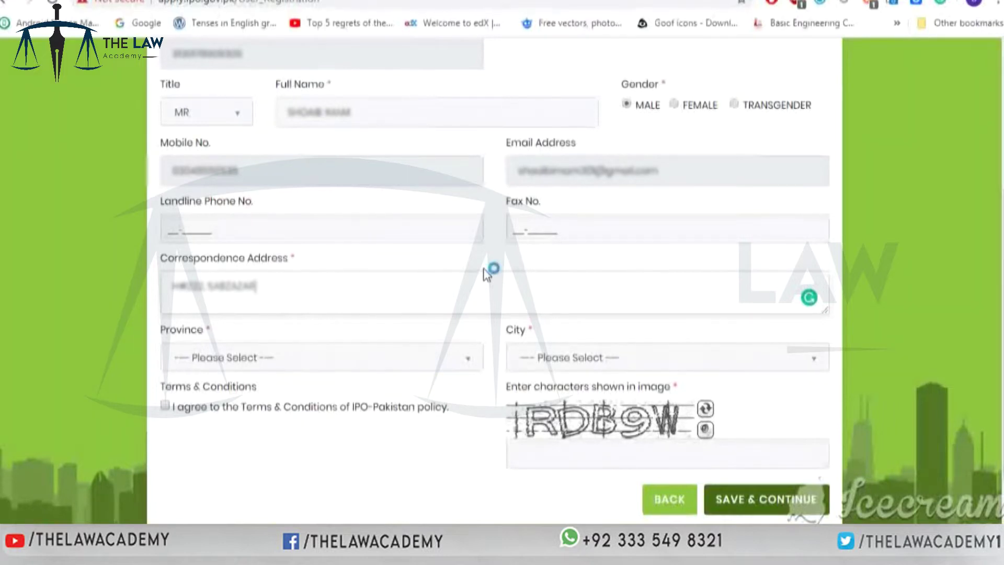
click(468, 357)
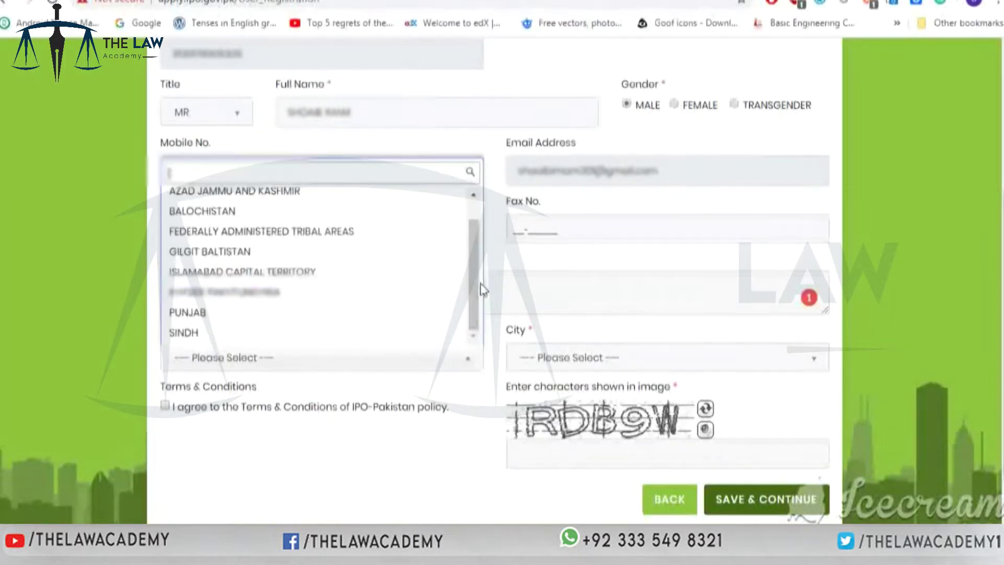
click(344, 310)
click(799, 361)
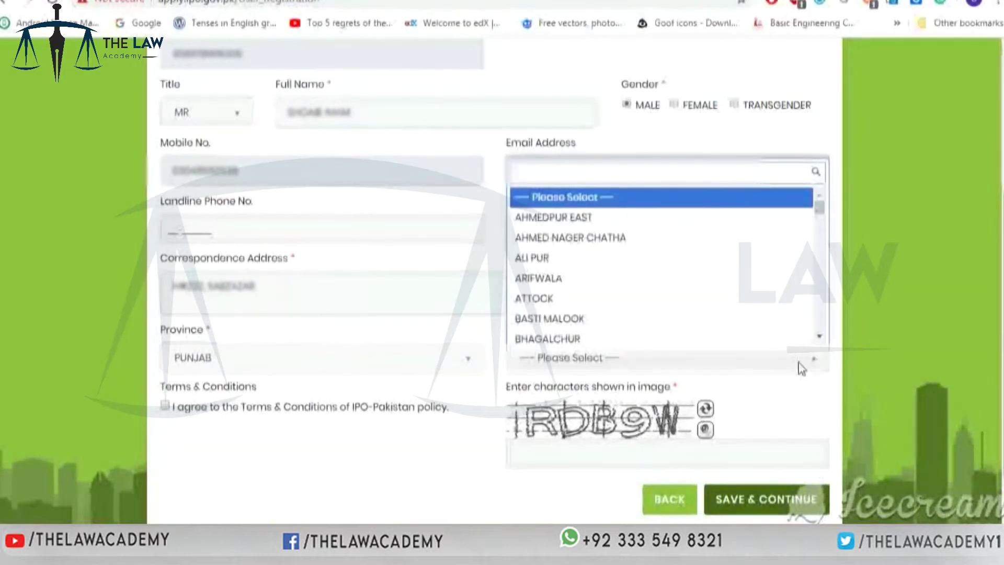
text(lah)
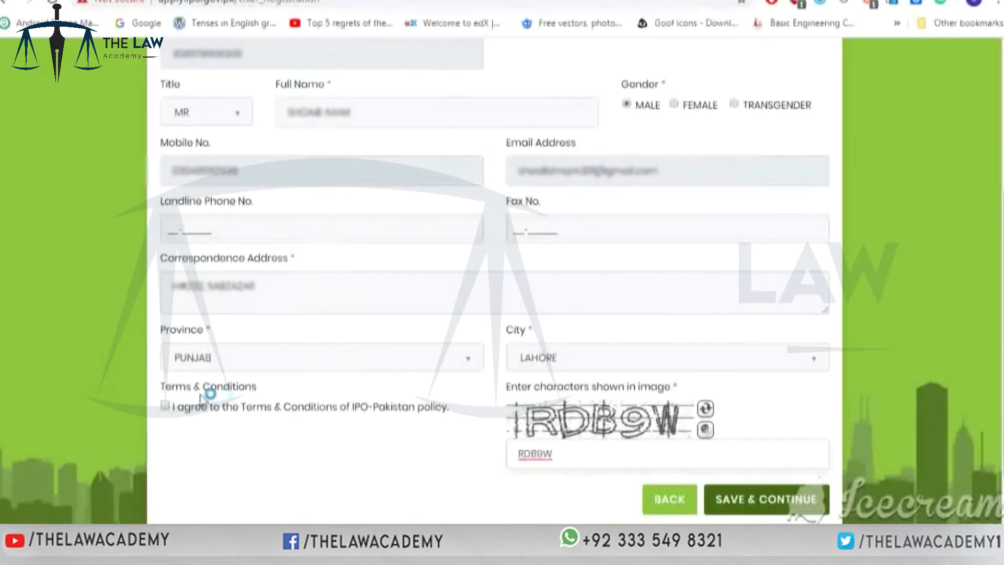
- Accept the terms and conditions, enter the image characters, and submit the registration
click(173, 408)
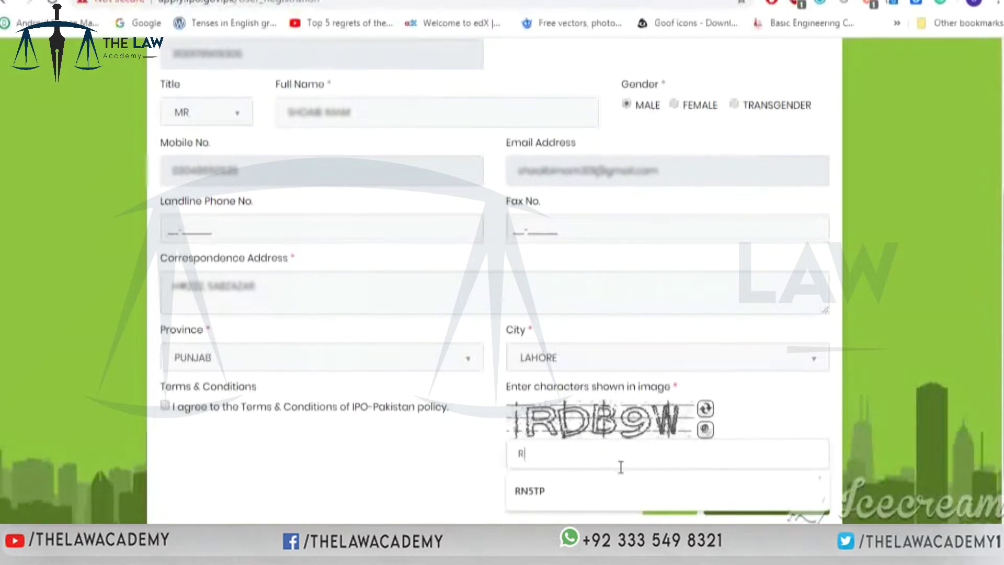
text(DB)
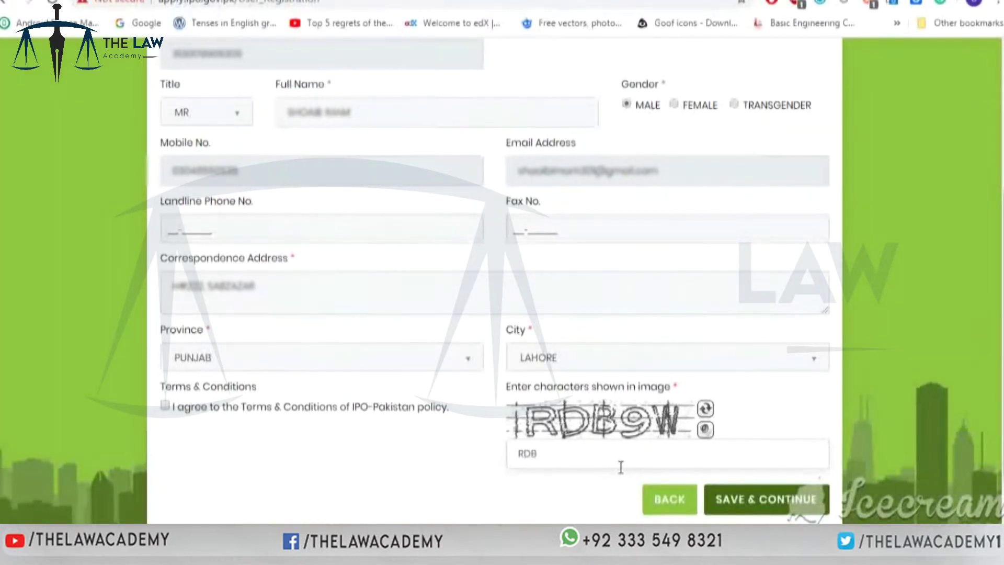
text(9W)
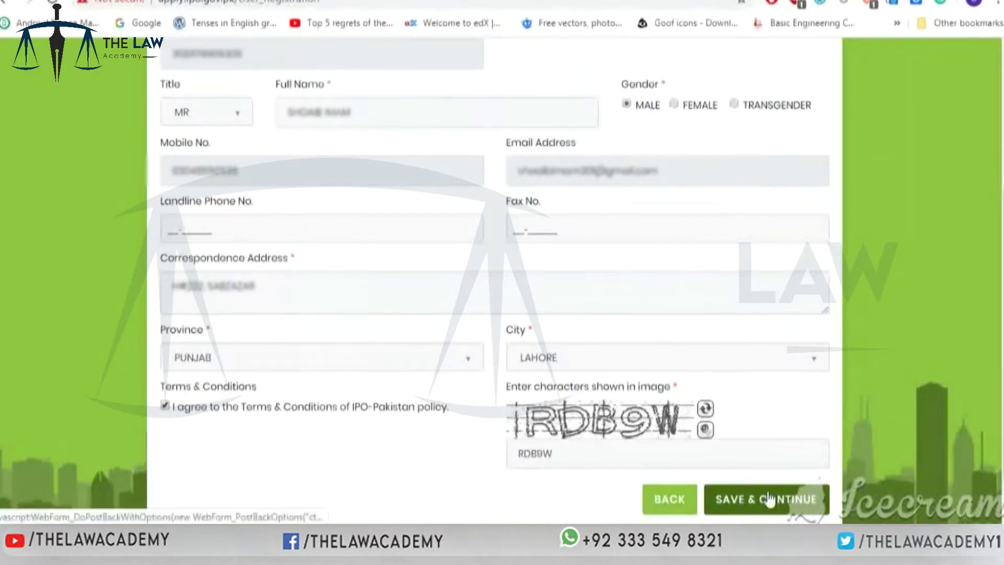
click(768, 500)
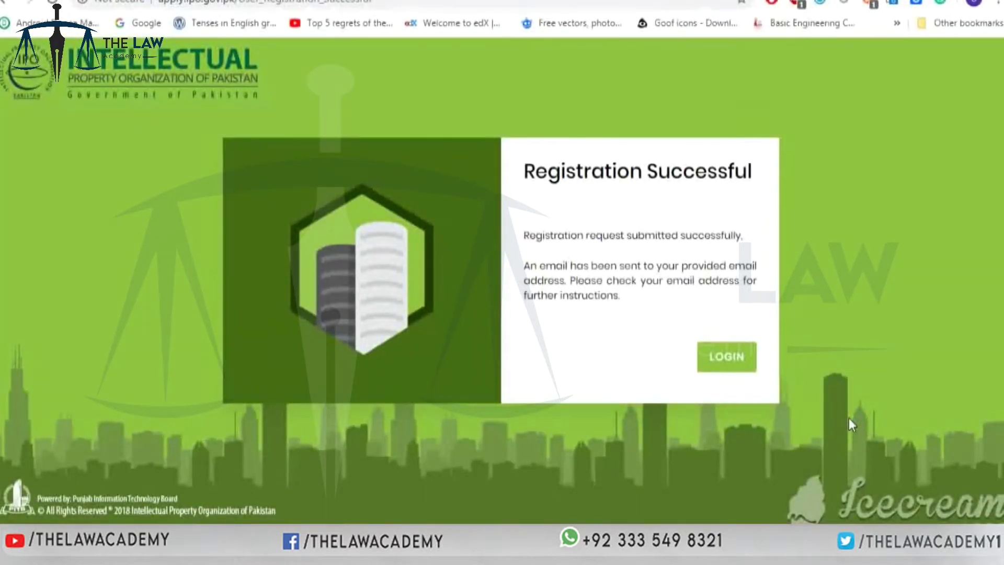
- Log in to the portal and start a new TM 01 application via Apply Online
click(741, 365)
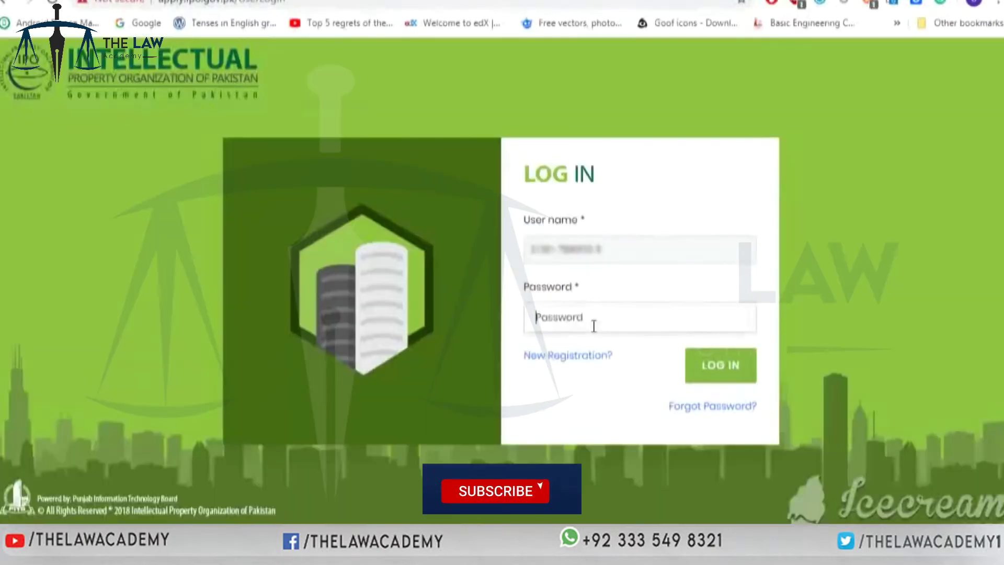
key(ctrl+v)
click(715, 366)
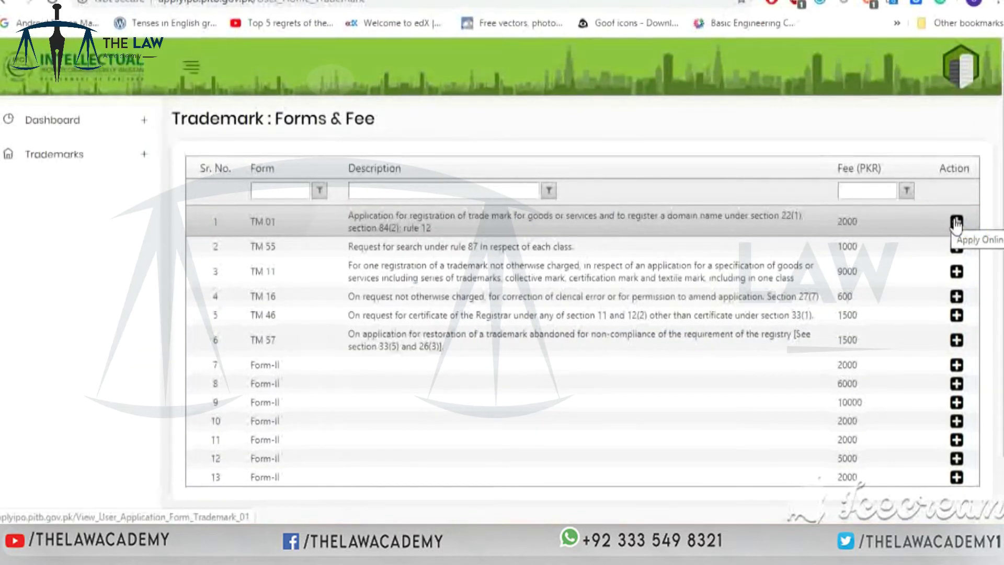
click(956, 223)
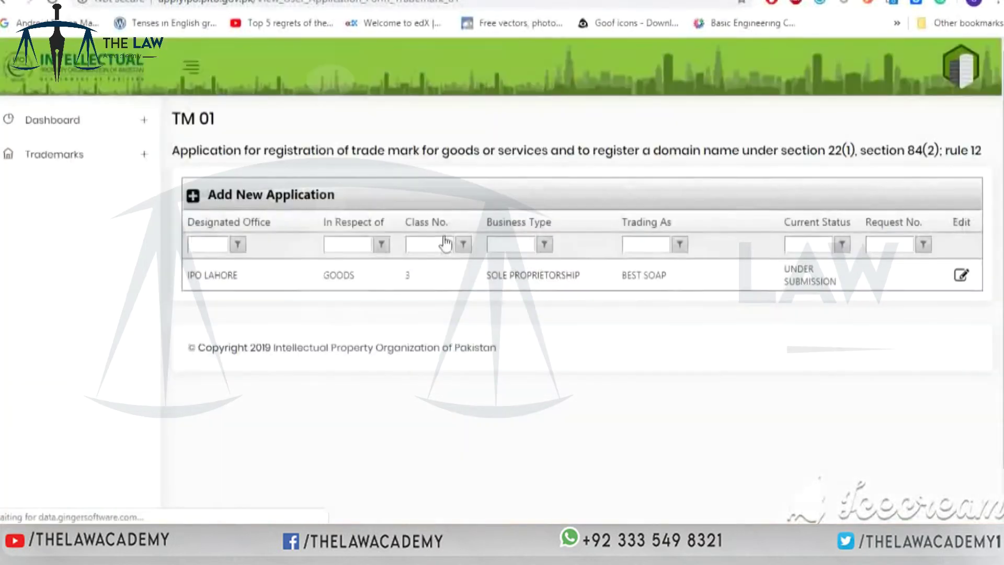
click(287, 198)
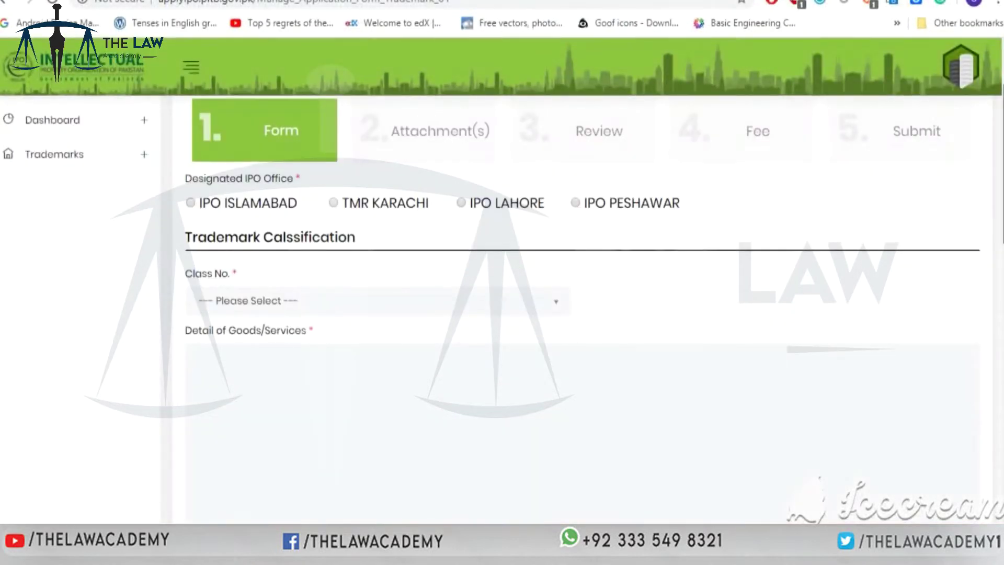
- Select IPO LAHORE as the Designated IPO Office on the TM 01 form
scroll(914, 284, up, 2)
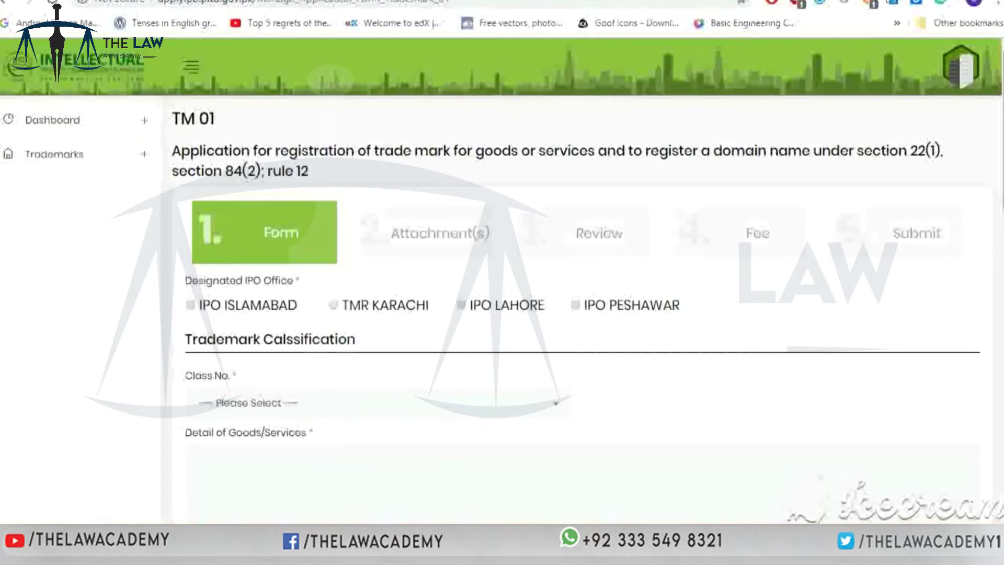
scroll(574, 270, down, 1)
scroll(619, 202, down, 1)
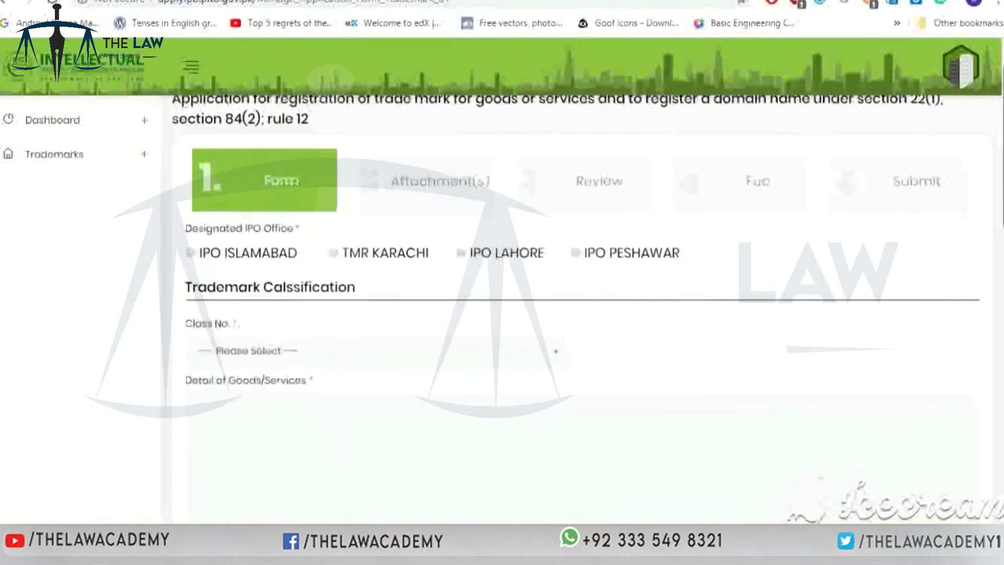
click(466, 248)
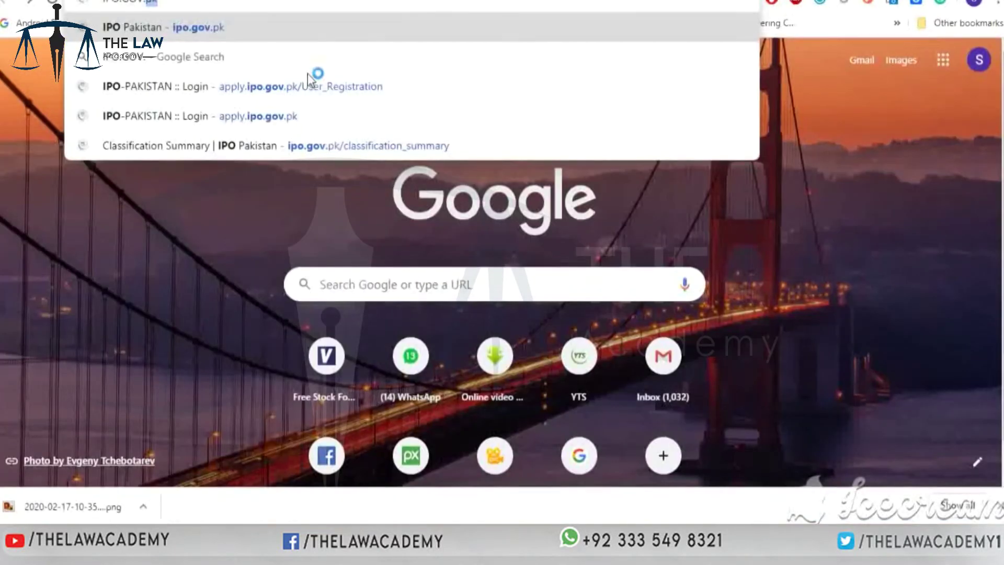
- Open TRADEMARKS > Classification Summary on ipo.gov.pk and review classes 1–45
key(Return)
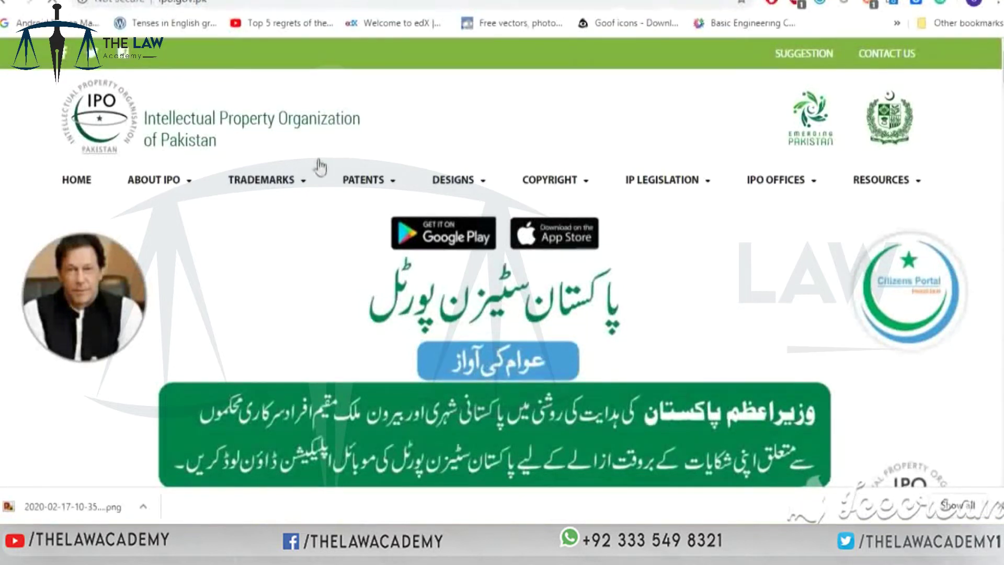
click(304, 183)
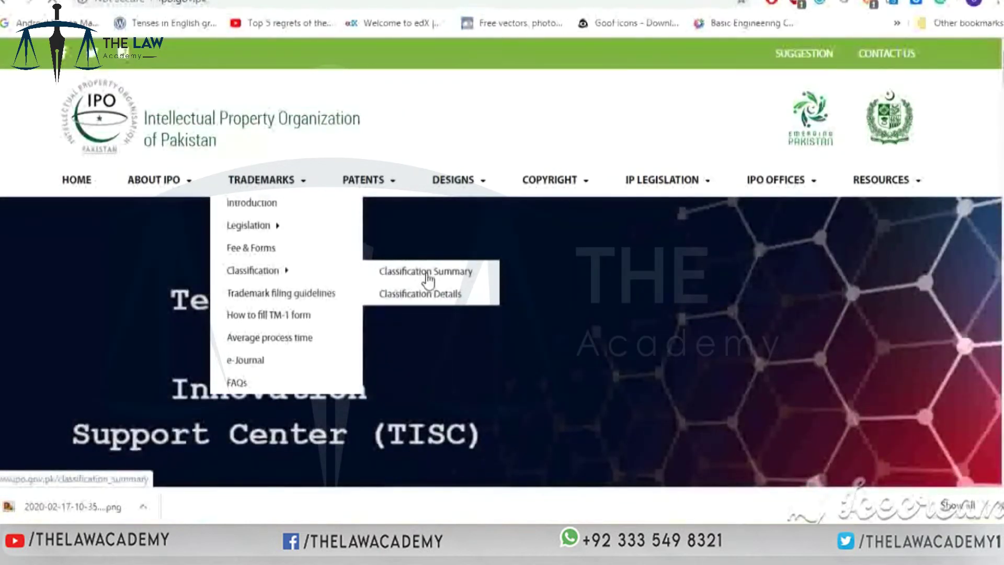
click(426, 278)
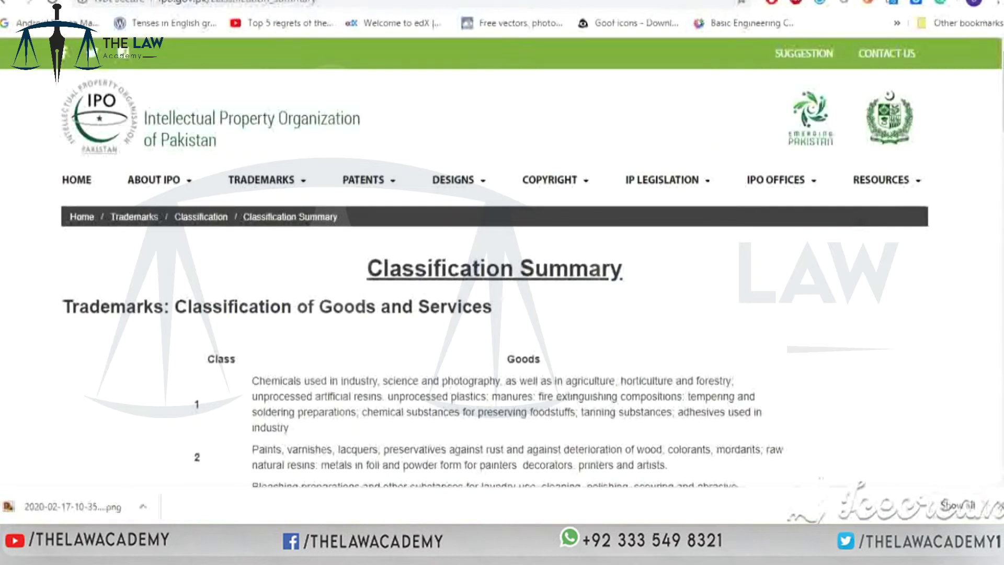
scroll(502, 261, down, 3)
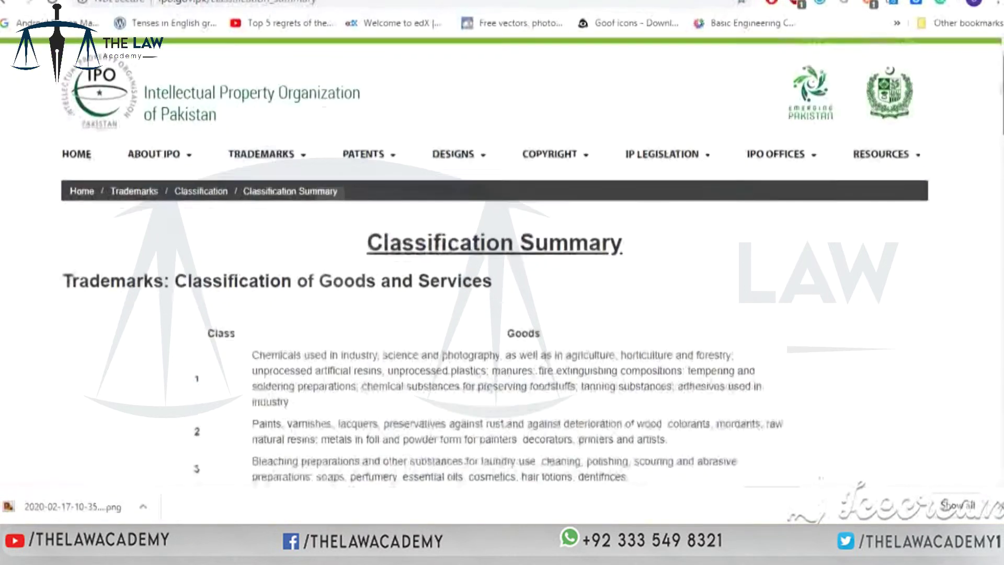
scroll(502, 262, down, 2)
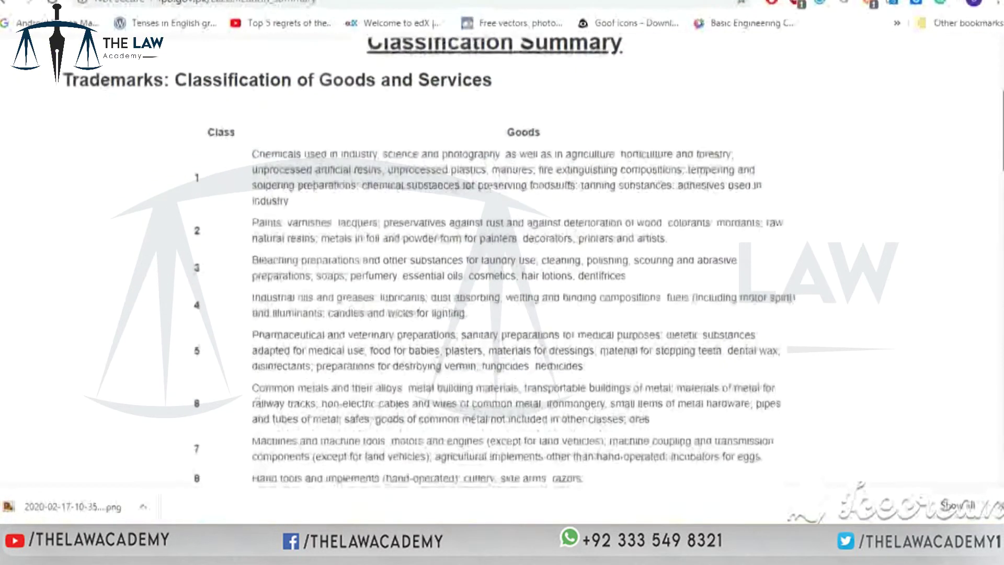
scroll(502, 261, down, 10)
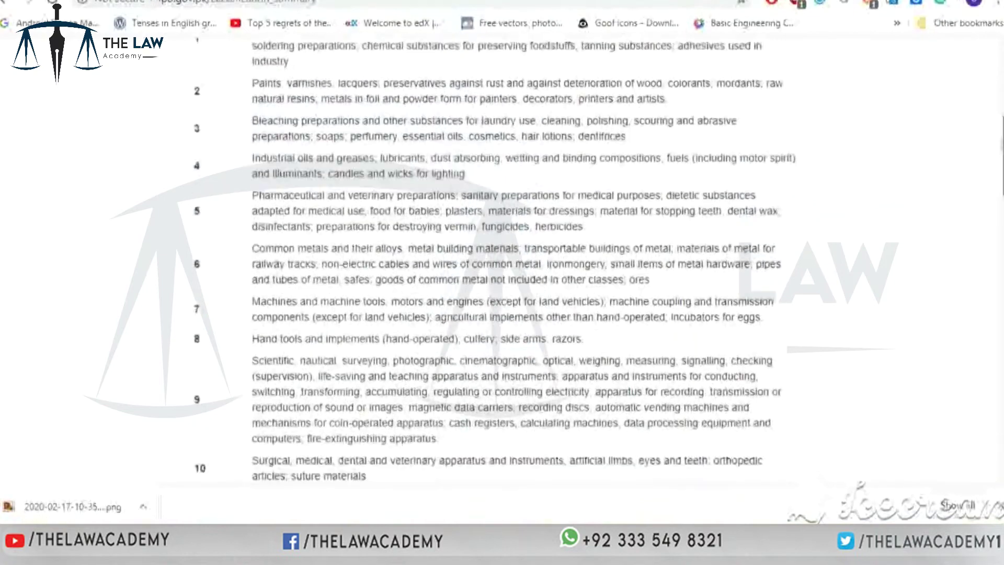
scroll(501, 262, down, 13)
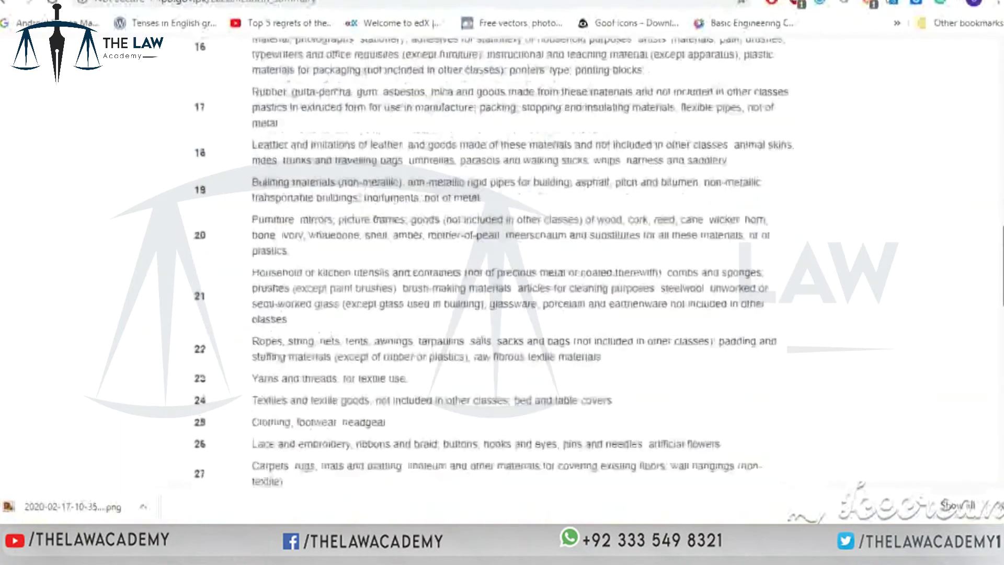
scroll(502, 261, down, 1)
scroll(502, 261, down, 4)
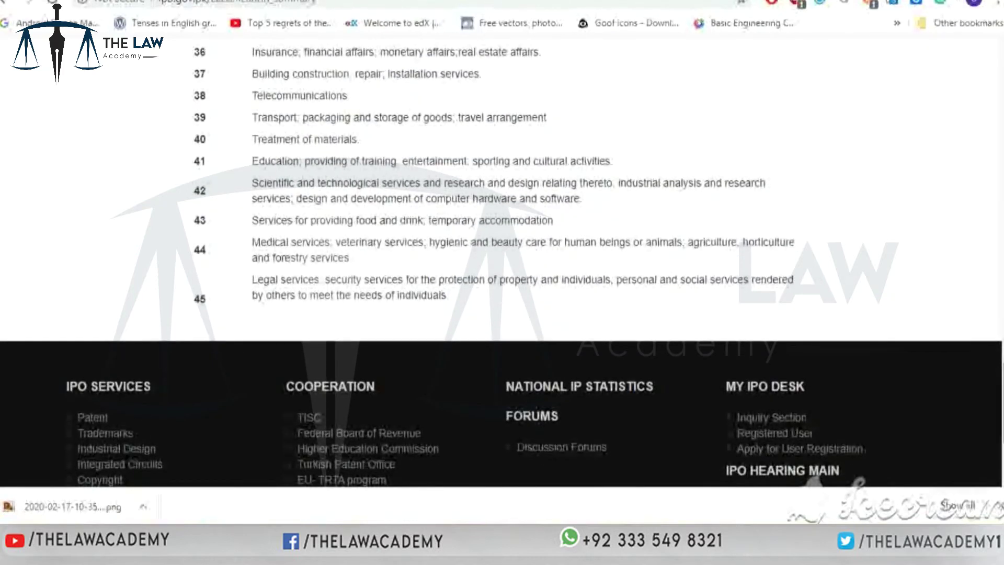
scroll(502, 261, up, 2)
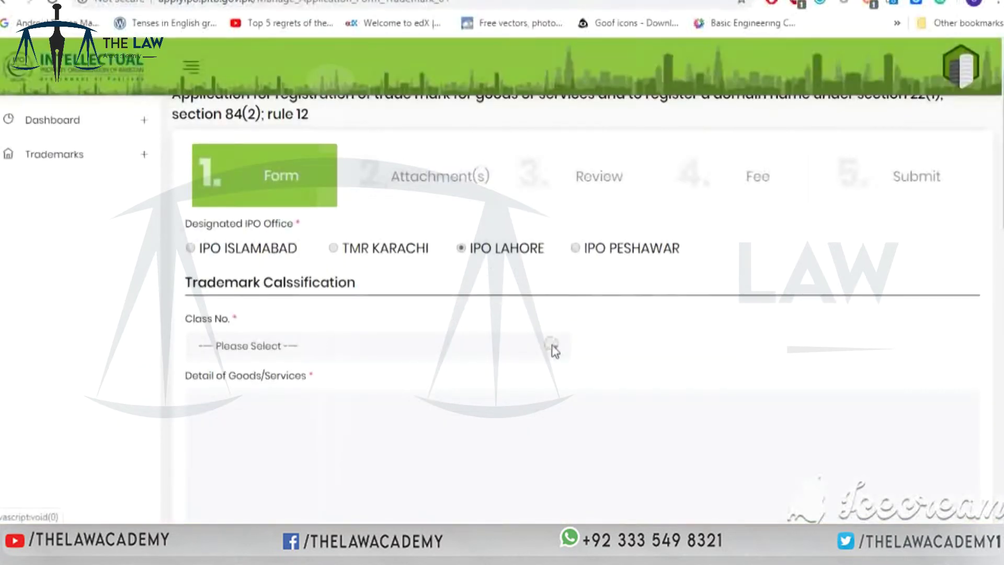
- Choose class 3 with SOAP as the goods detail, then move to Owner and Business Detail
click(555, 351)
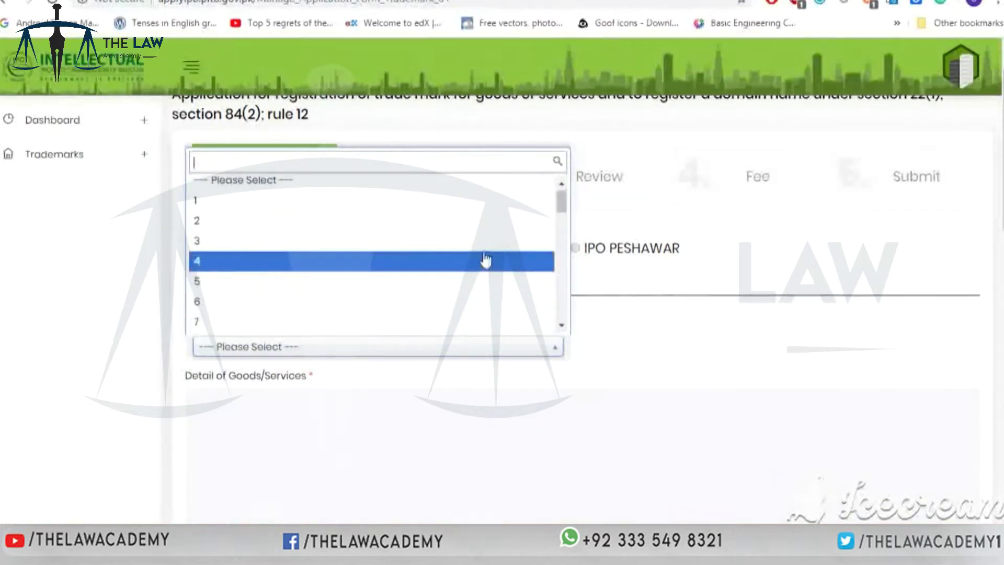
click(481, 244)
click(506, 394)
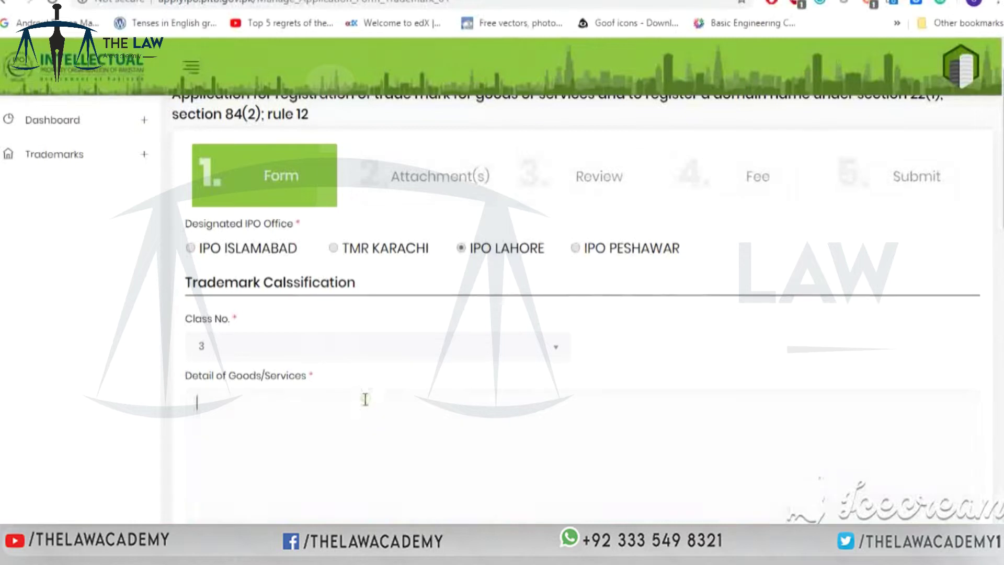
text(SOAP)
scroll(583, 304, down, 6)
scroll(583, 324, down, 3)
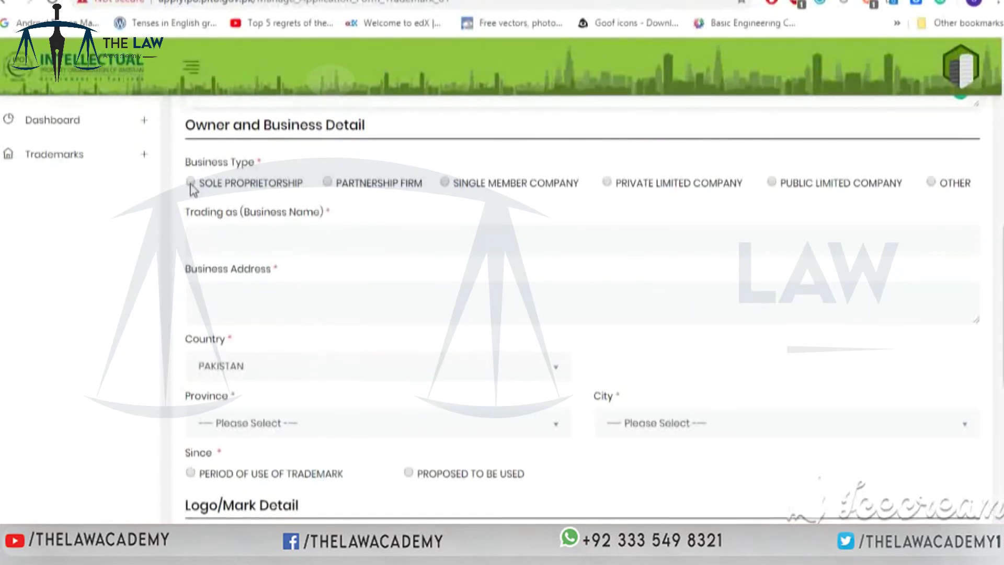
- Set business type to sole proprietorship, trading name BEST SOAP, and enter the business address
click(191, 183)
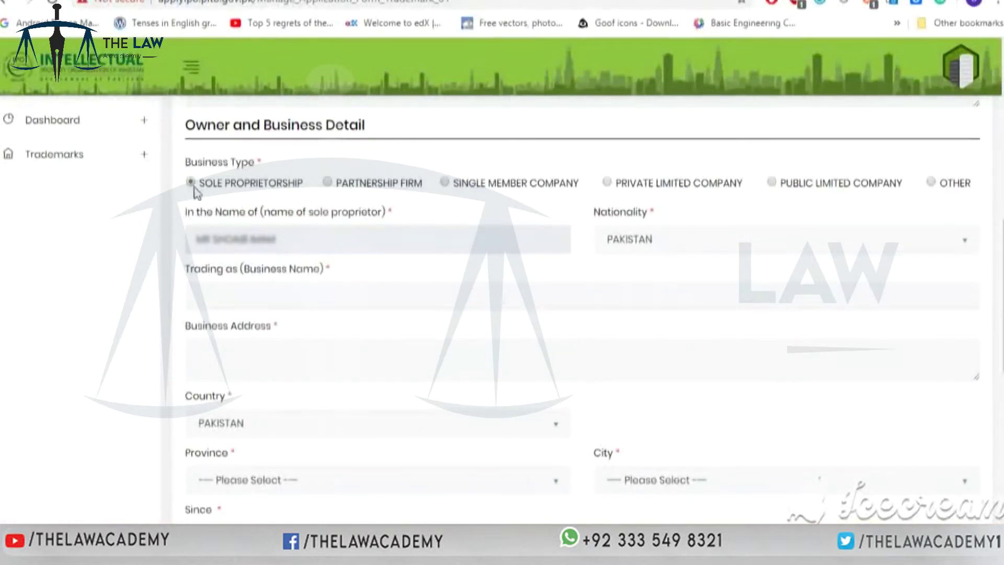
click(303, 294)
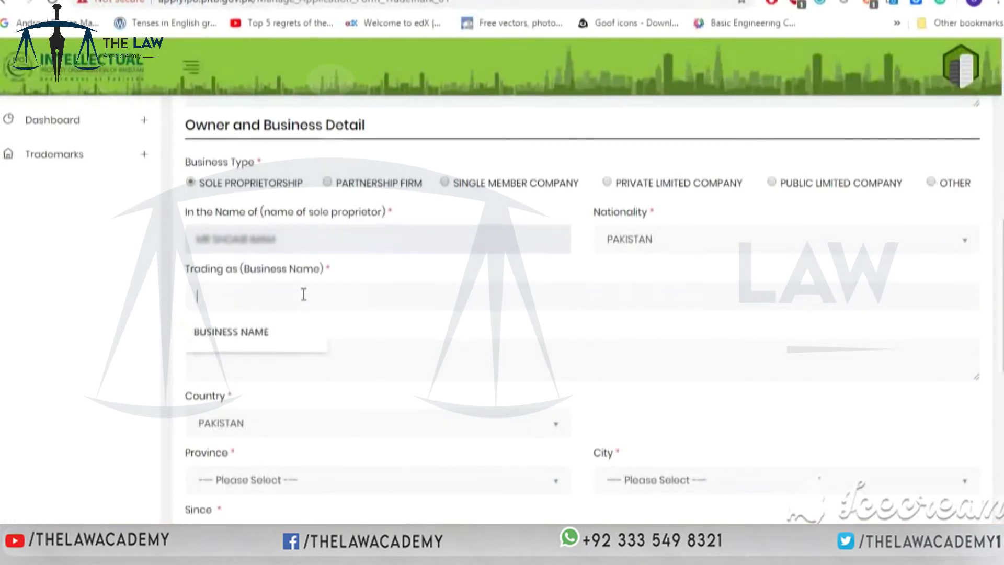
text(BEST SOAP)
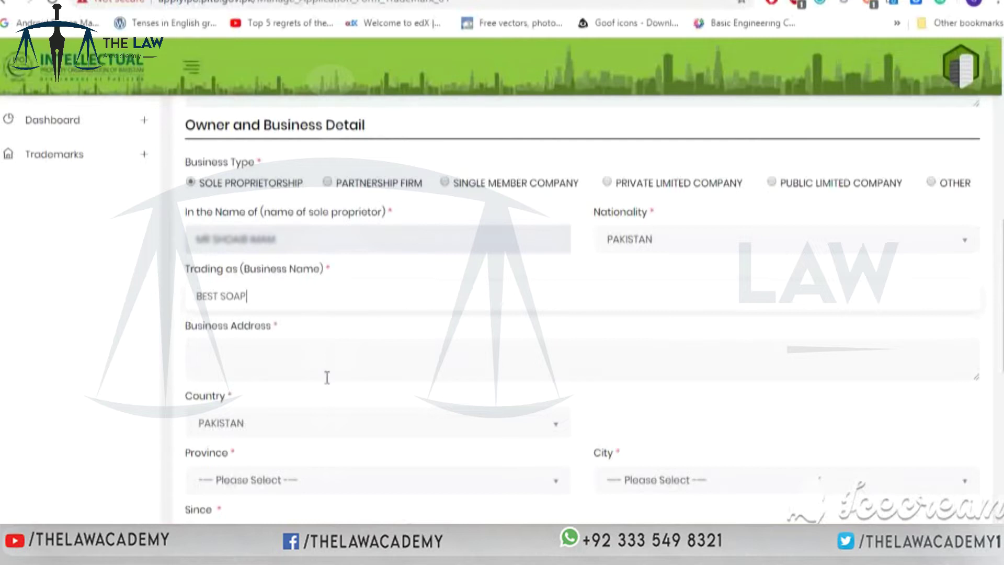
click(327, 377)
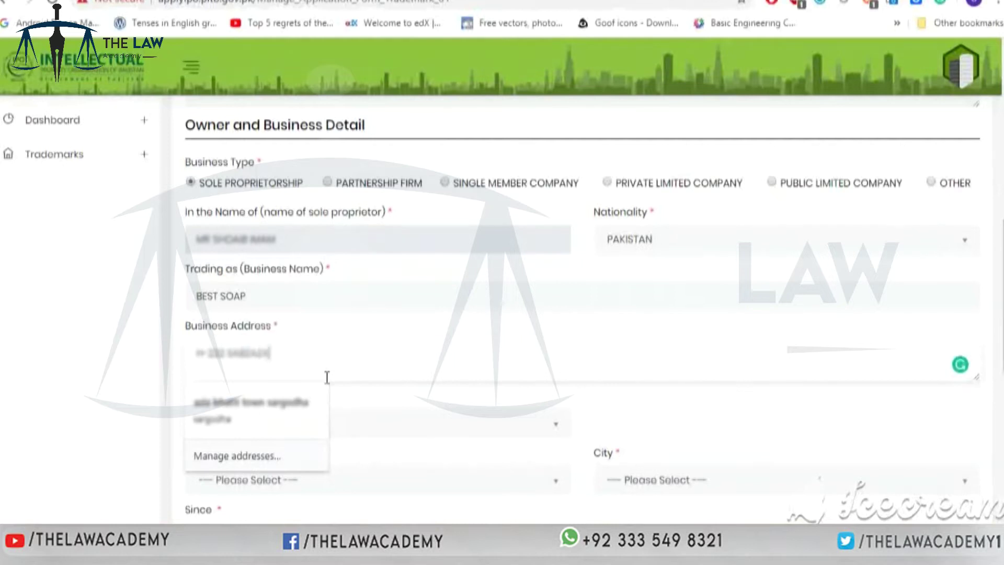
- Set the owner's province to PUNJAB and city to LAHORE
scroll(553, 387, down, 2)
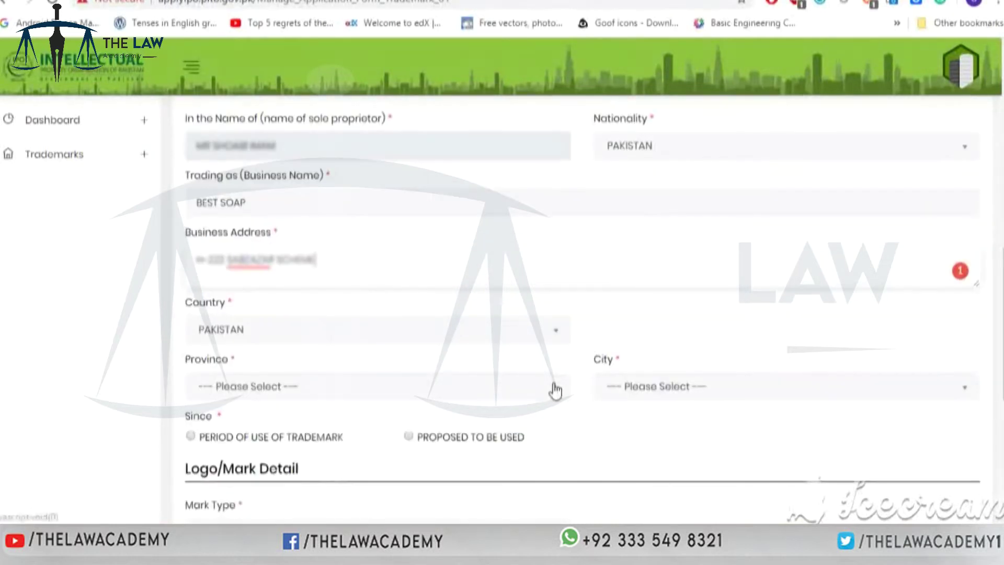
click(554, 387)
click(510, 367)
click(903, 385)
text(laho)
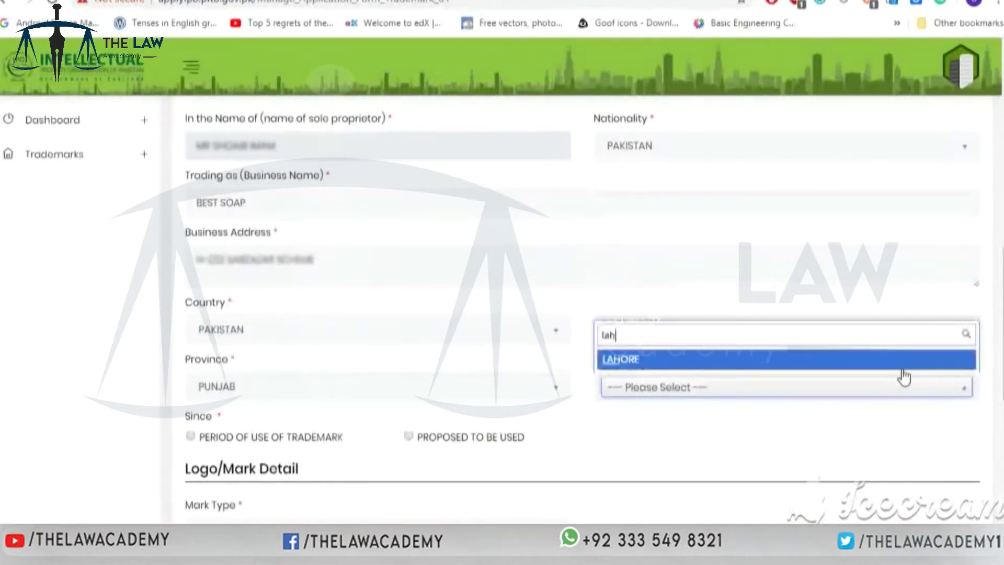
click(861, 361)
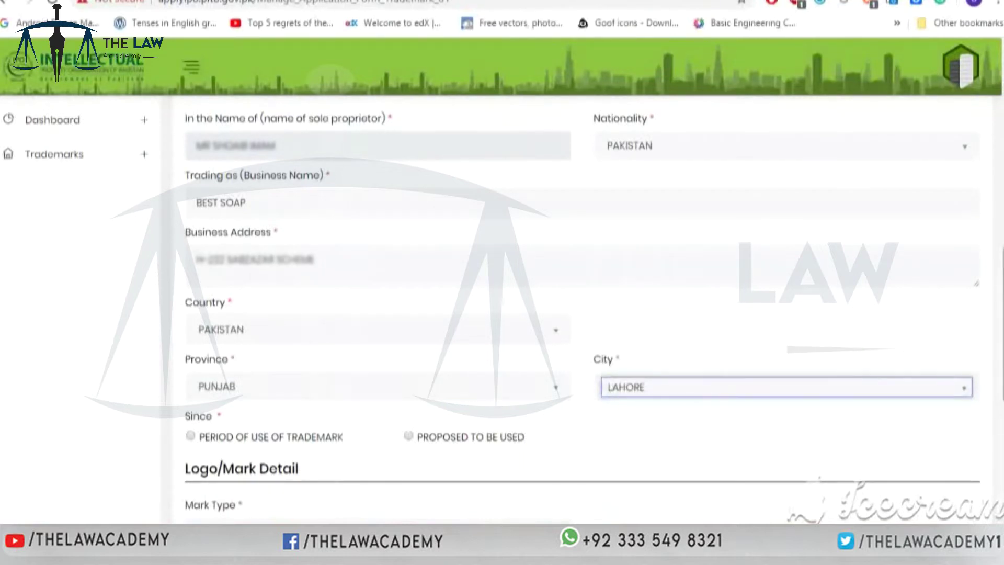
scroll(861, 359, down, 5)
scroll(581, 308, down, 2)
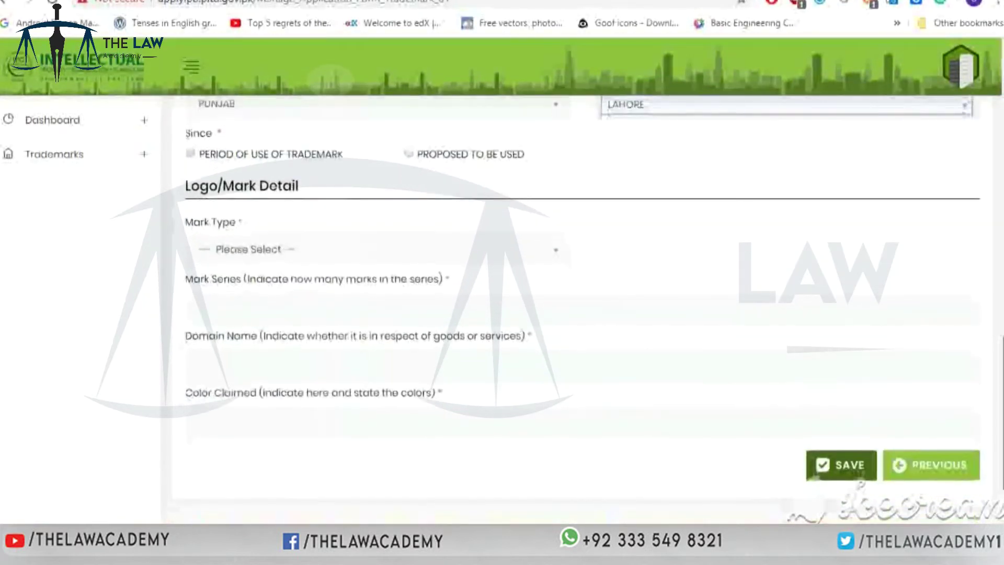
- Set Since to PROPOSED TO BE USED and bring up the Mark Type options
scroll(581, 308, down, 1)
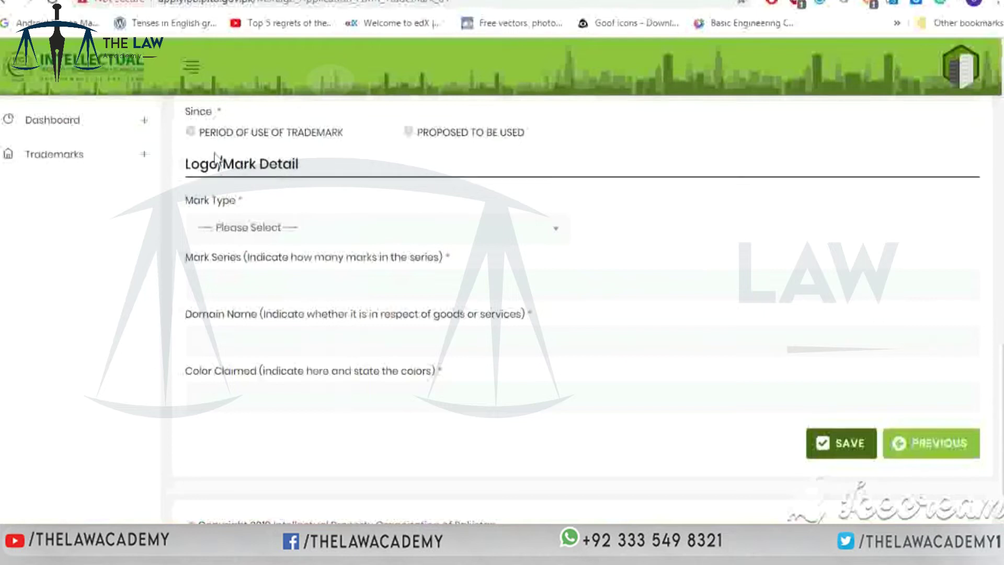
click(191, 132)
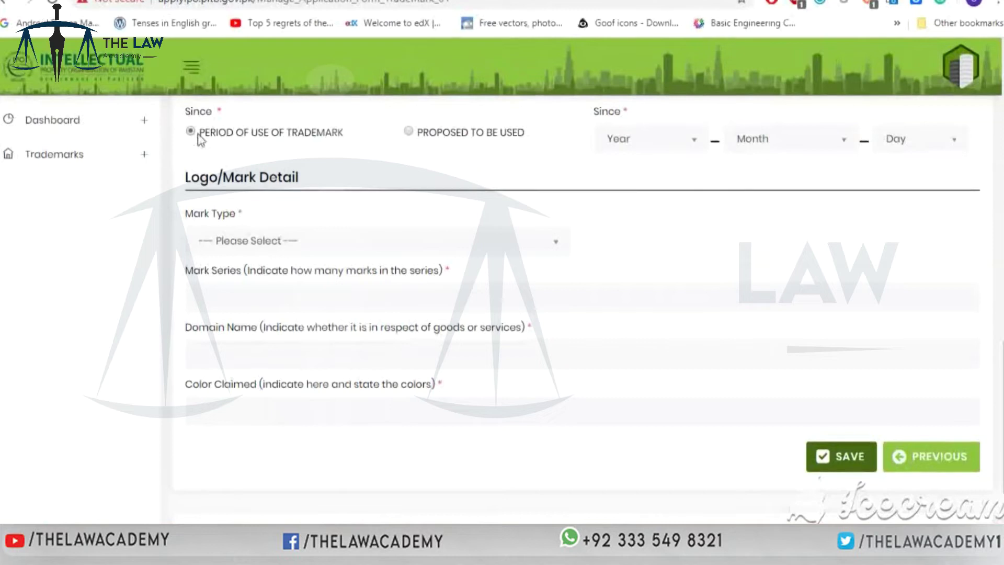
click(411, 132)
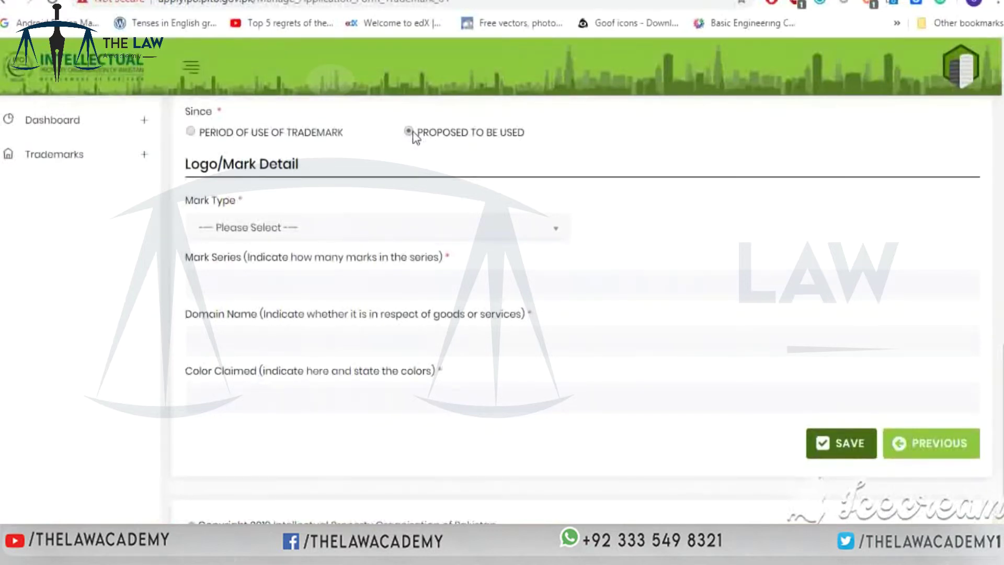
click(538, 225)
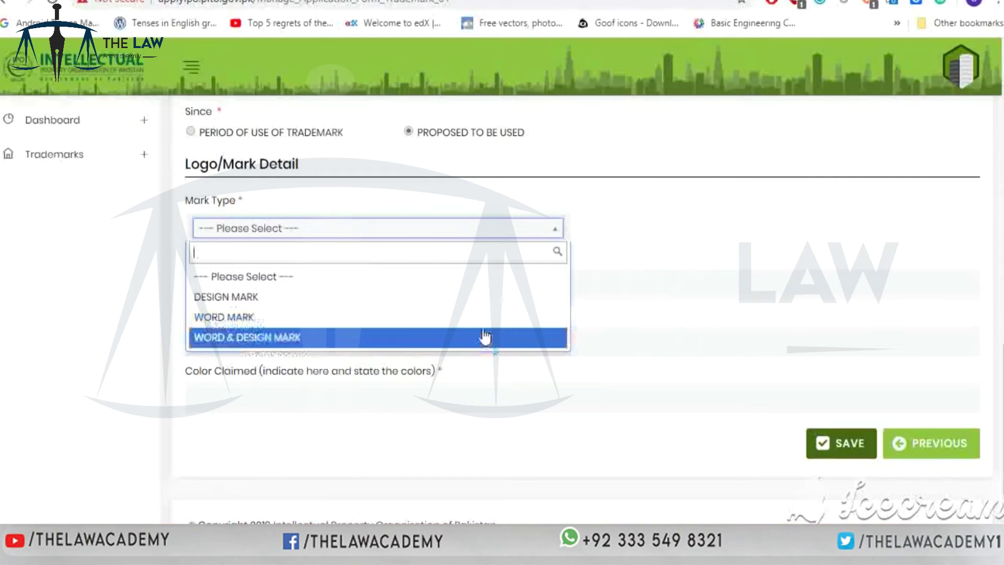
- Choose WORD & DESIGN MARK, describe it as 'best soap' with 3 marks in series
click(485, 336)
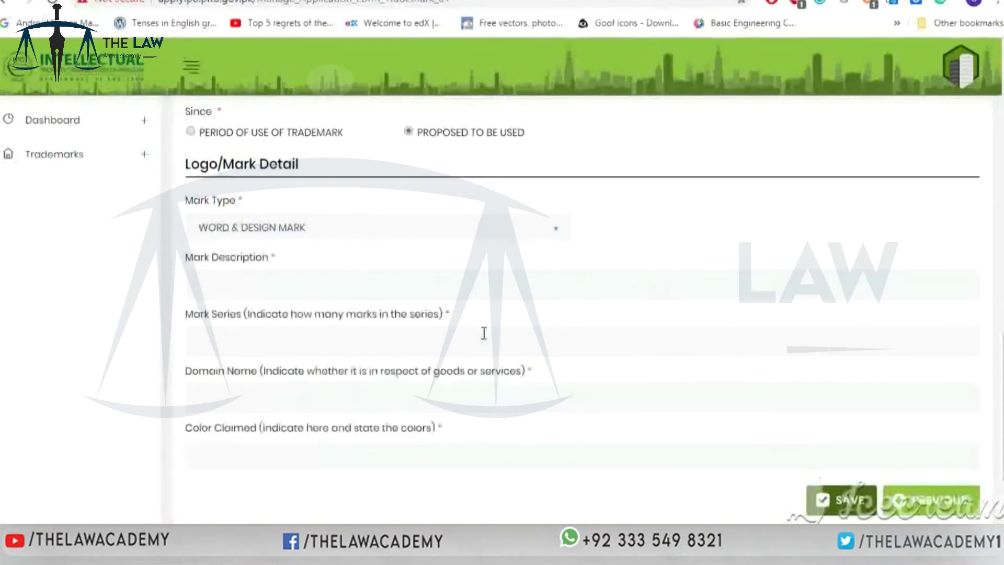
click(421, 285)
text(best soap)
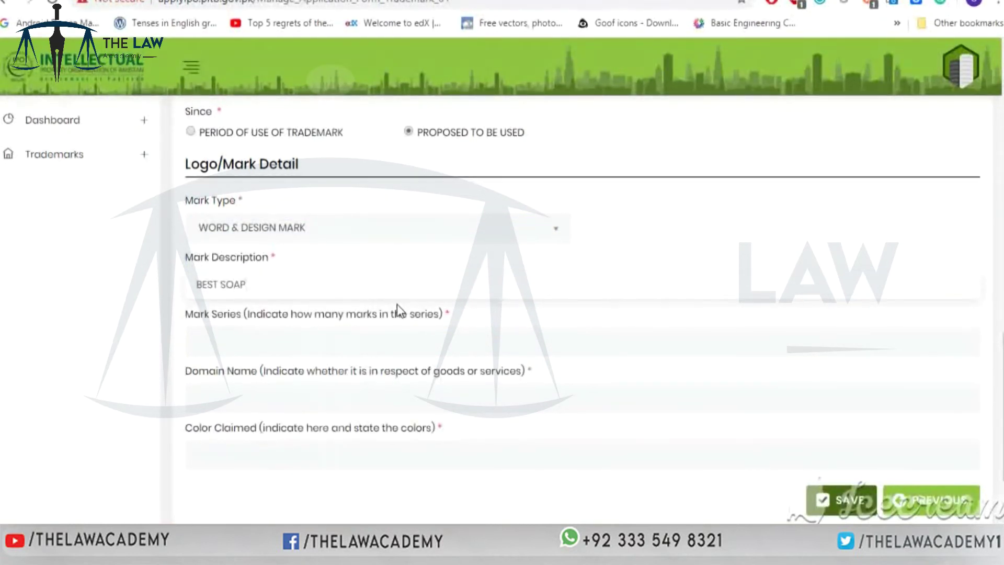
click(408, 335)
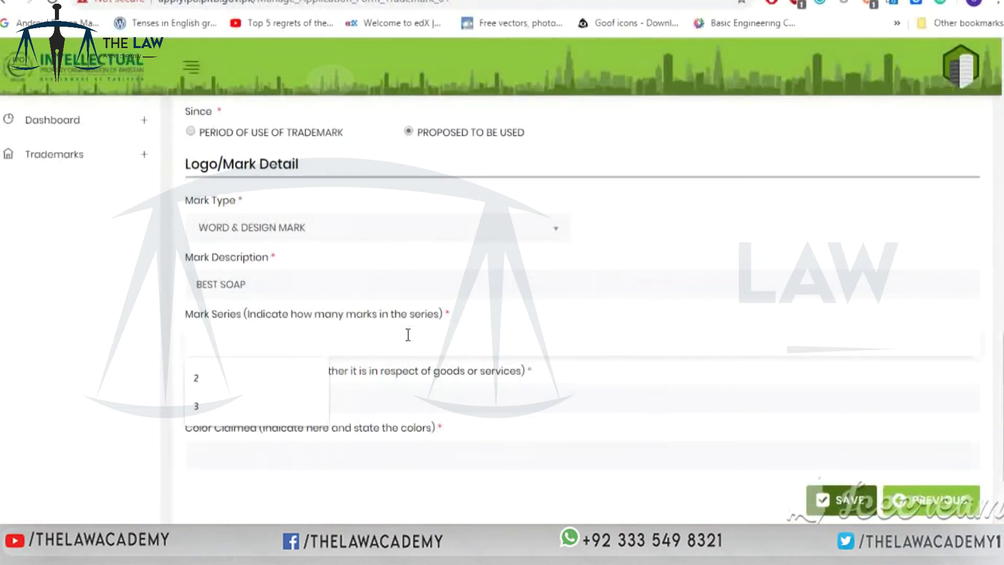
text(3)
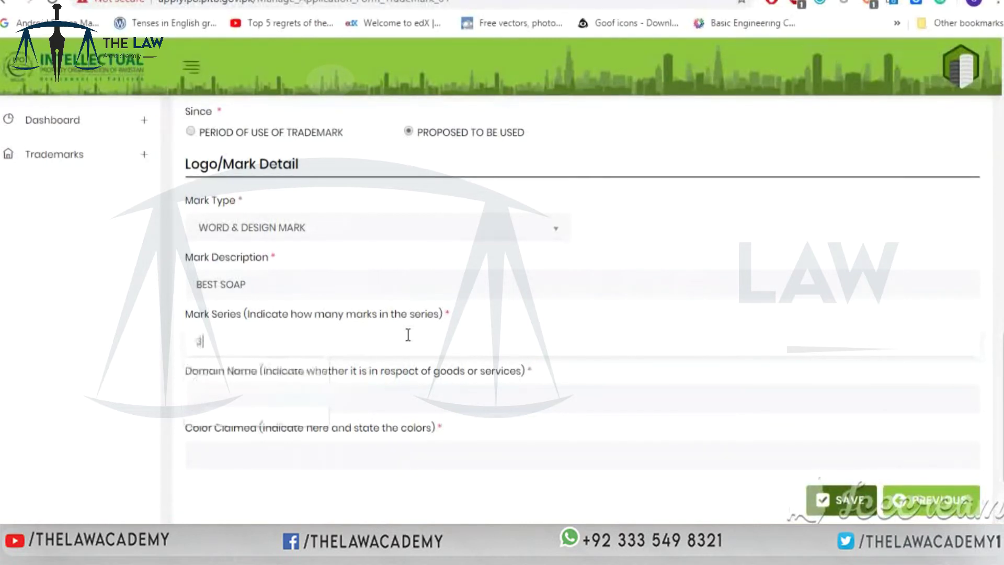
- Enter GOODS in the domain field and BLUE as the colour claimed, then save the form
click(468, 390)
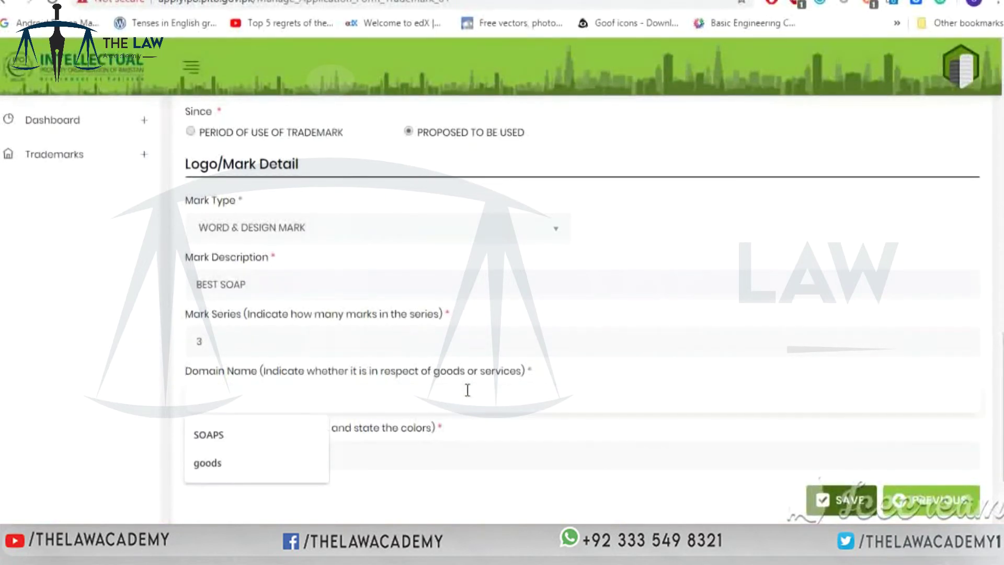
text(GOOD)
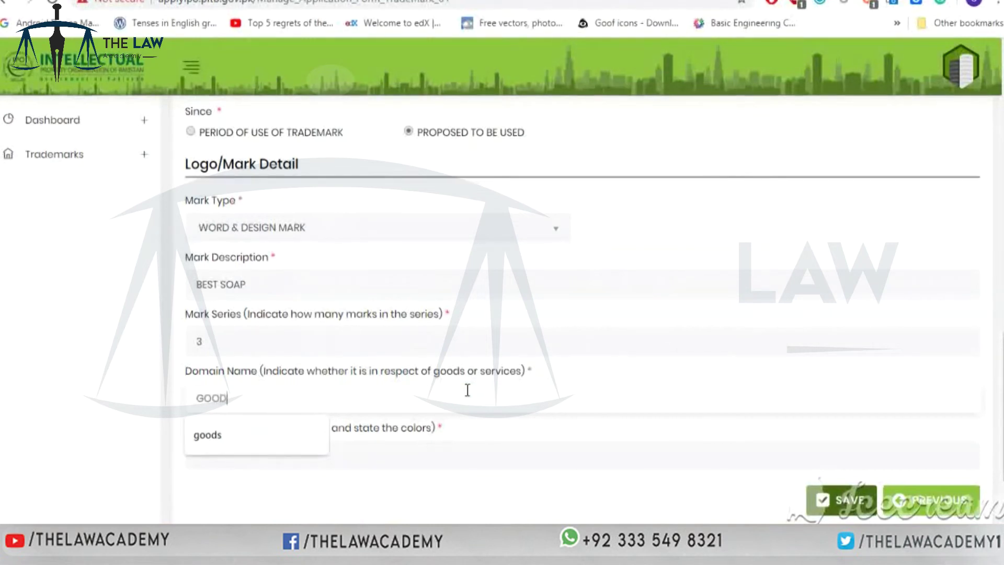
text(S)
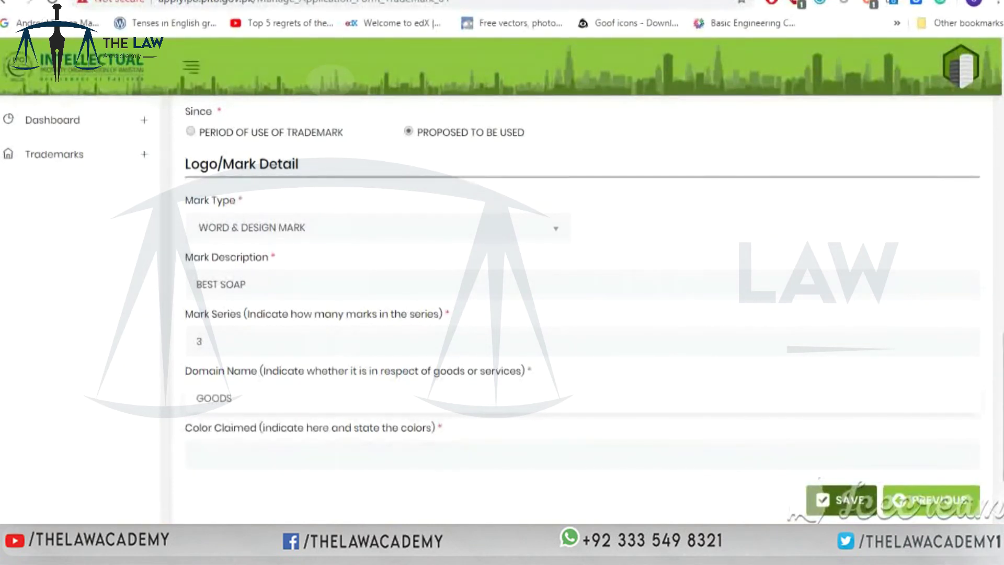
scroll(936, 293, down, 1)
scroll(581, 309, down, 1)
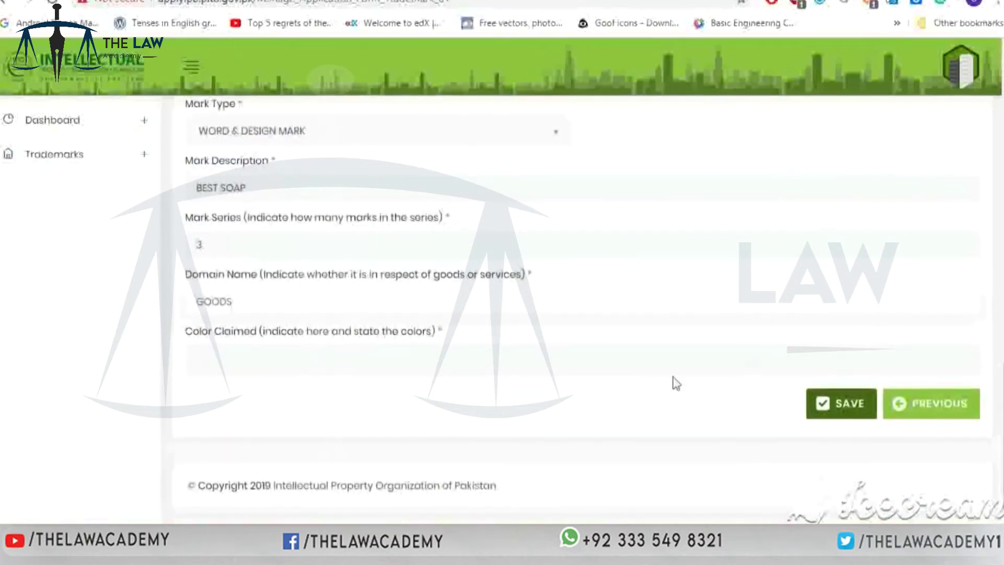
click(645, 366)
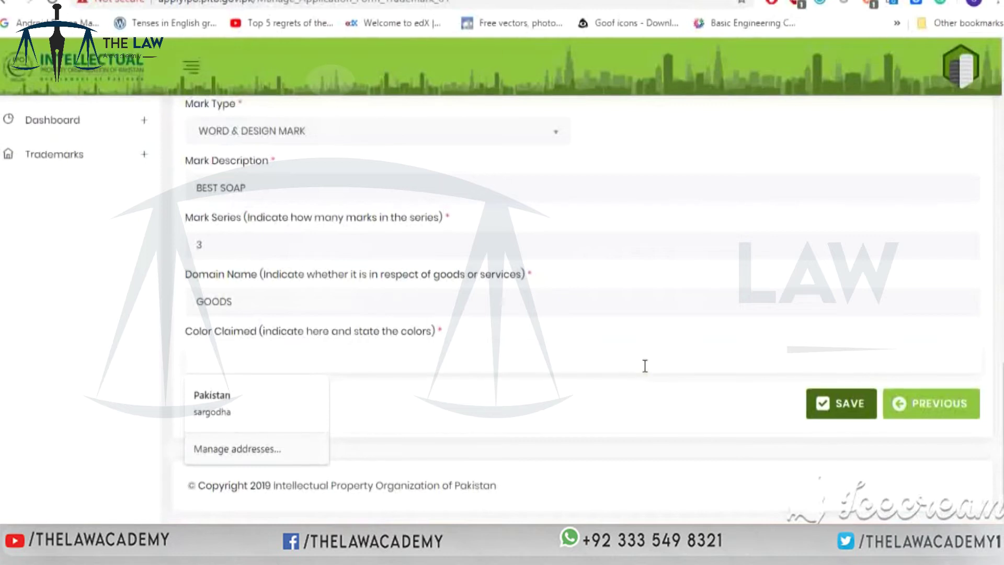
text(BLUE)
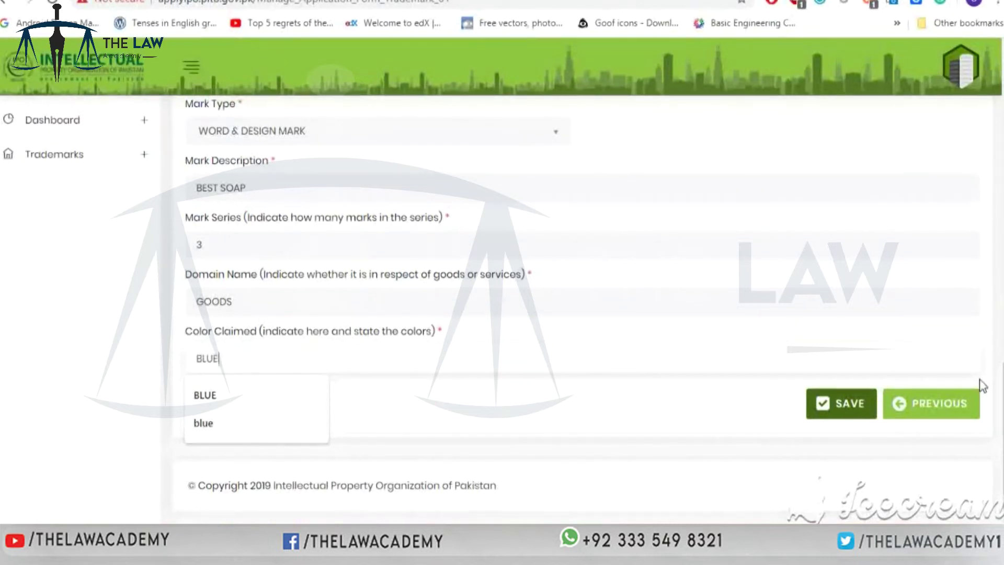
click(851, 414)
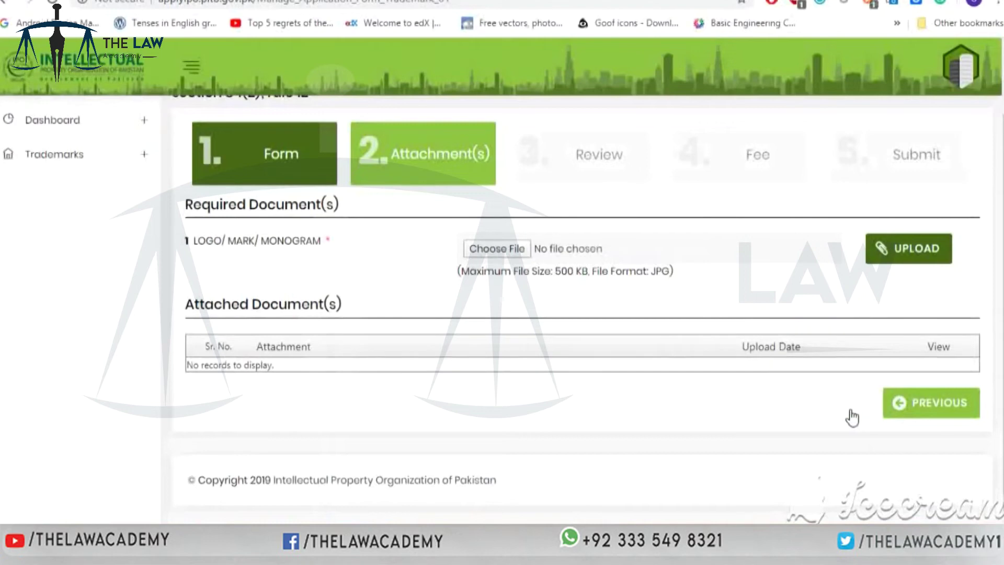
- Attach the WhatsApp Image jpeg of the BEST SOAP logo and upload it
click(514, 252)
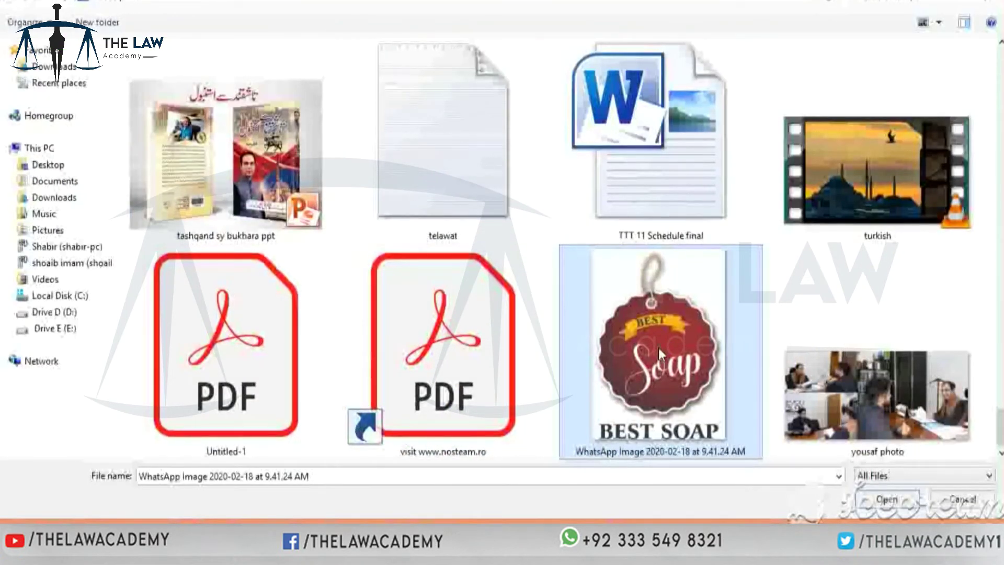
click(873, 500)
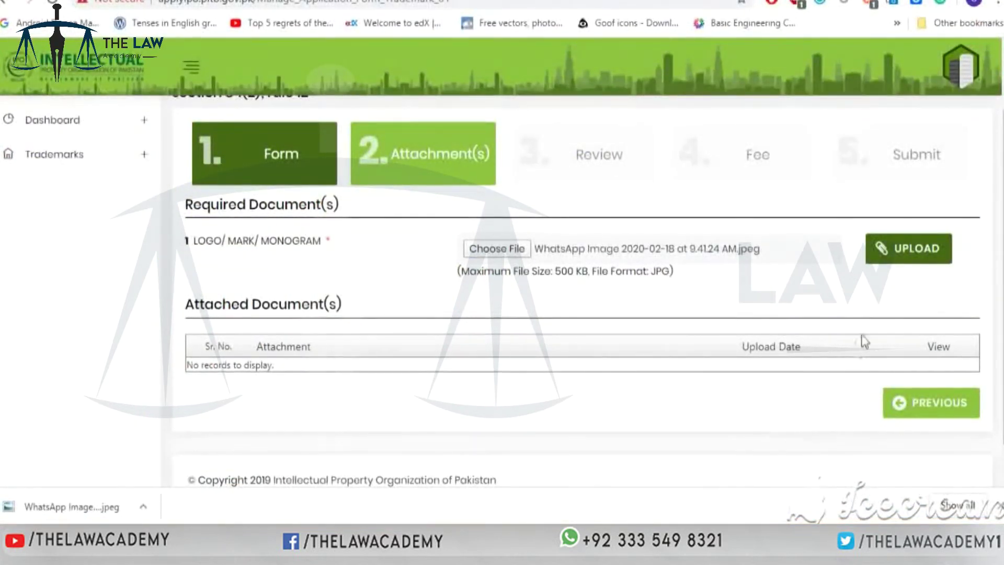
click(899, 251)
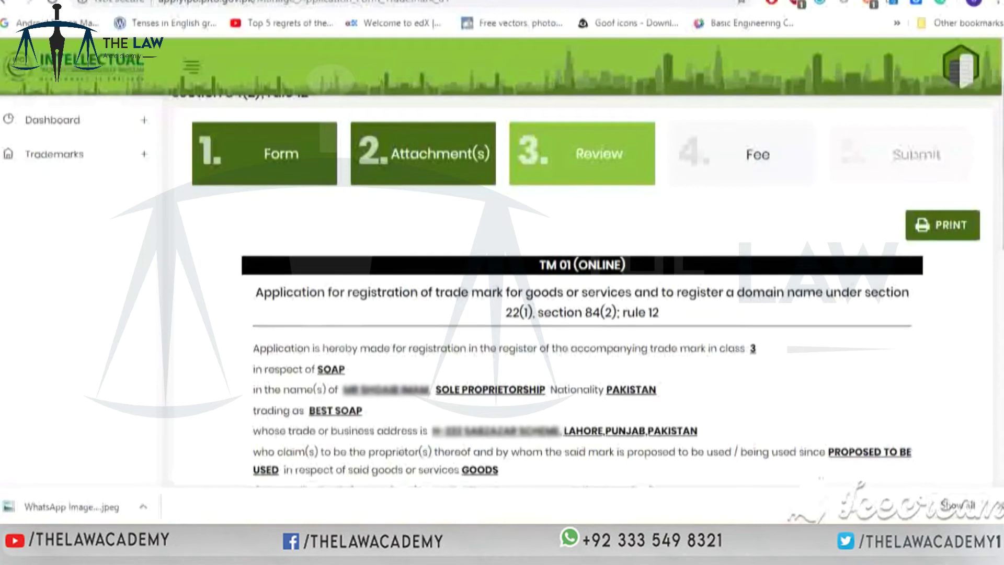
- Read through the TM 01 review summary to the bottom, then go on to the Fee step
scroll(899, 255, down, 2)
scroll(584, 292, down, 3)
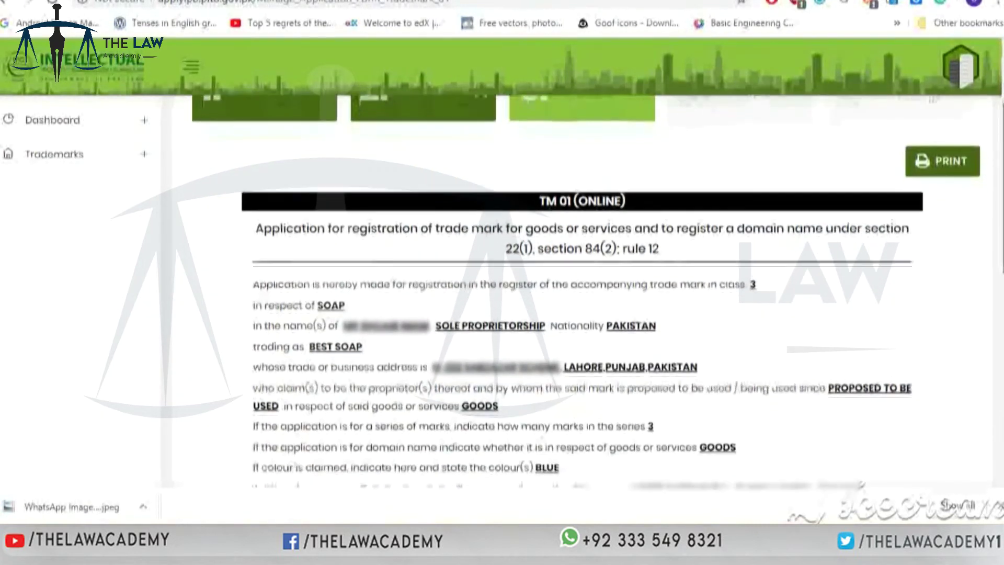
scroll(584, 292, down, 4)
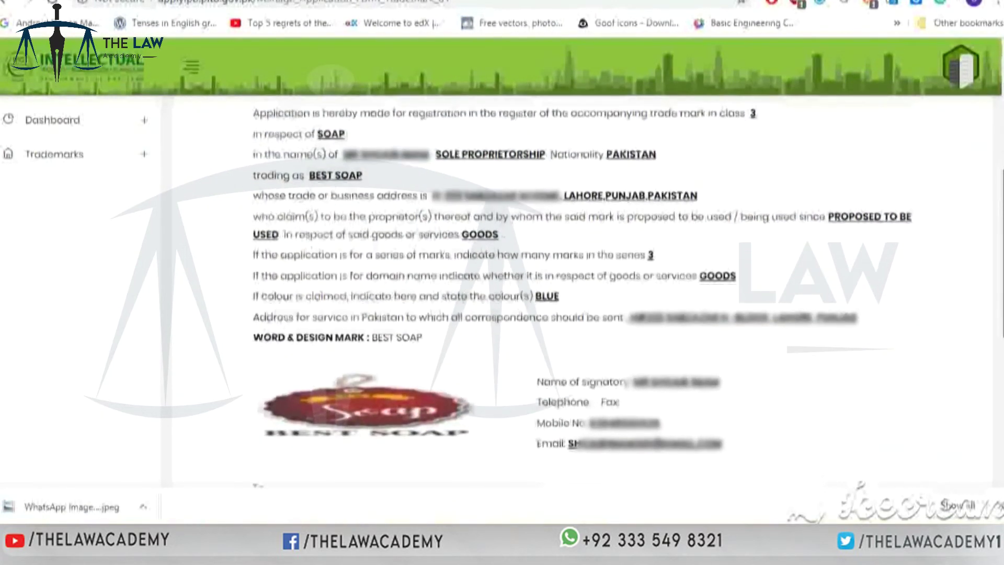
scroll(584, 292, down, 4)
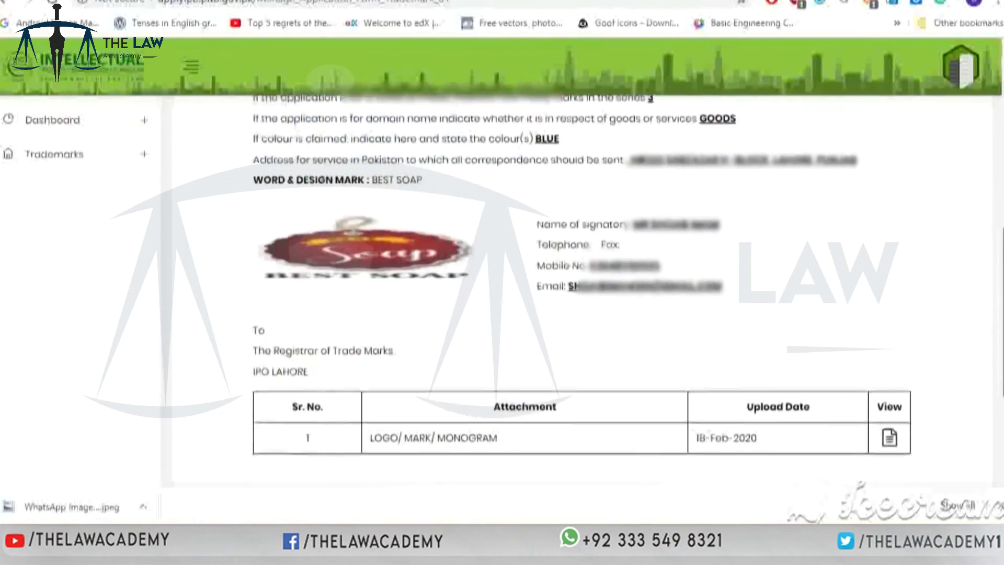
scroll(584, 291, down, 2)
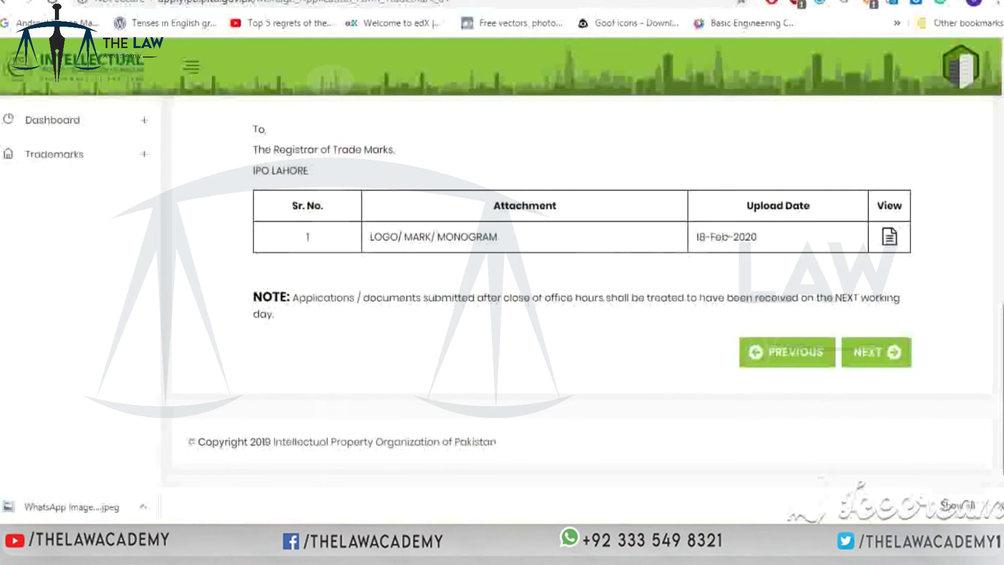
click(882, 356)
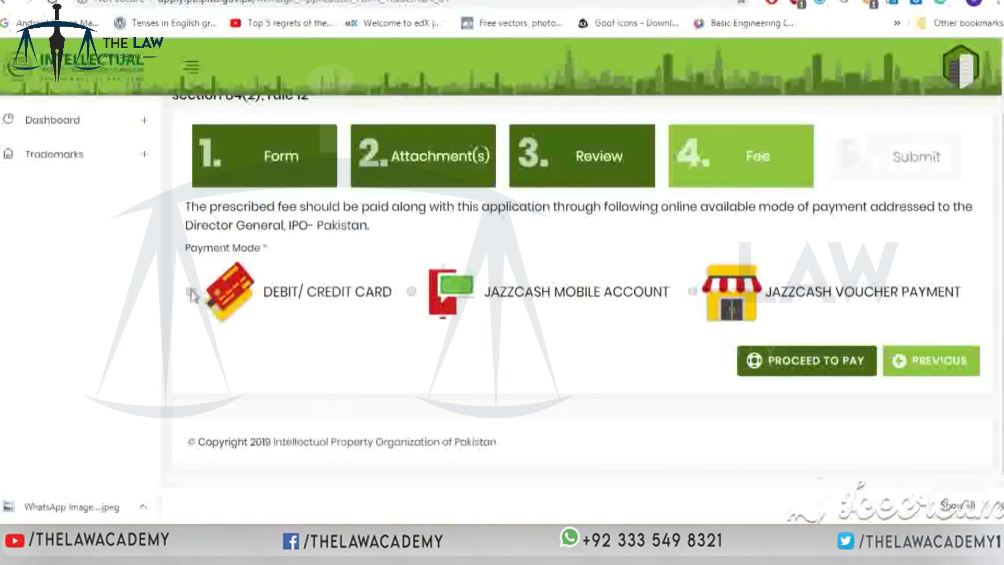
- Pick DEBIT/CREDIT CARD as the payment mode and proceed to JazzCash checkout
click(411, 292)
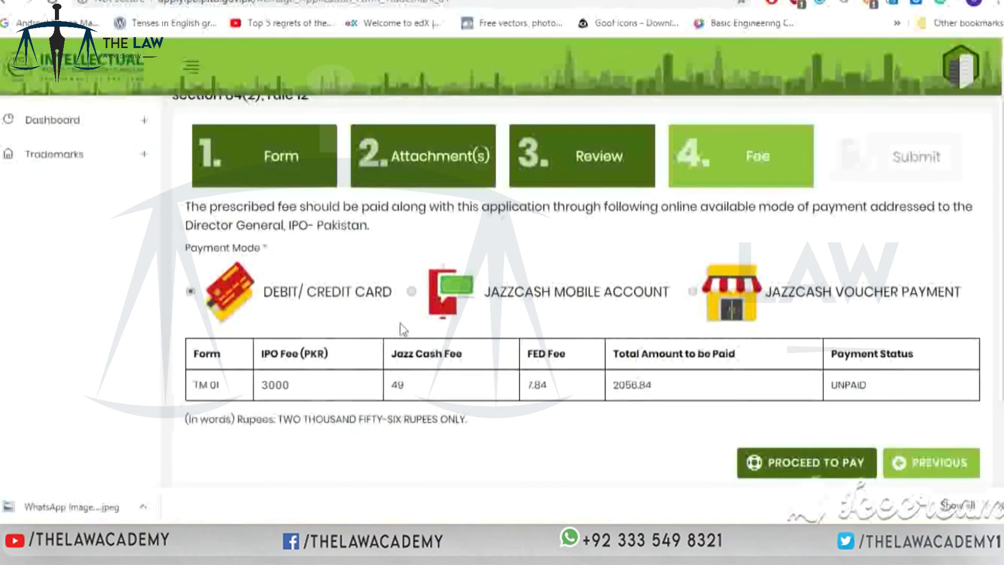
click(817, 467)
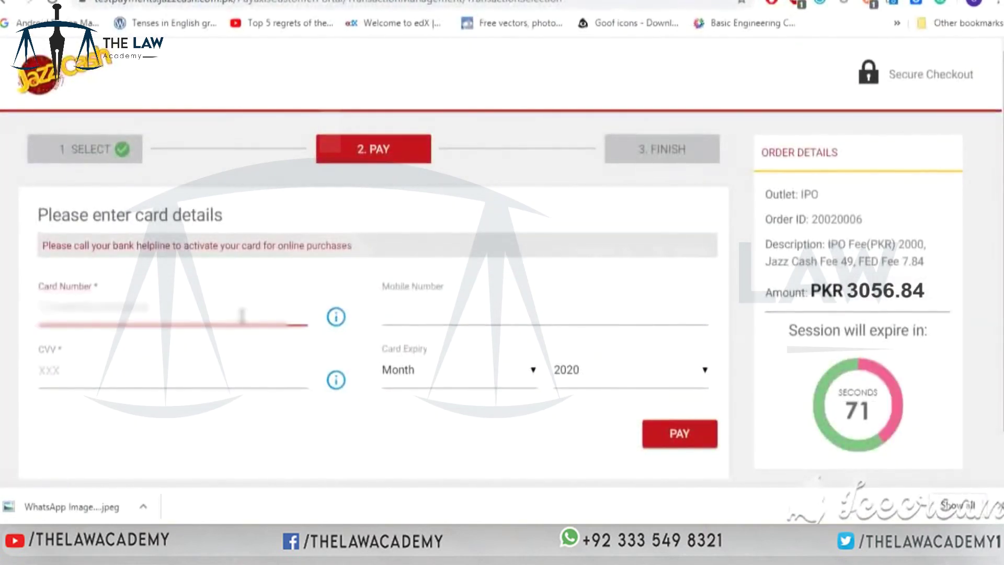
- Enter the card number, mobile number and CVV, and set a February expiry month and year
text(512)
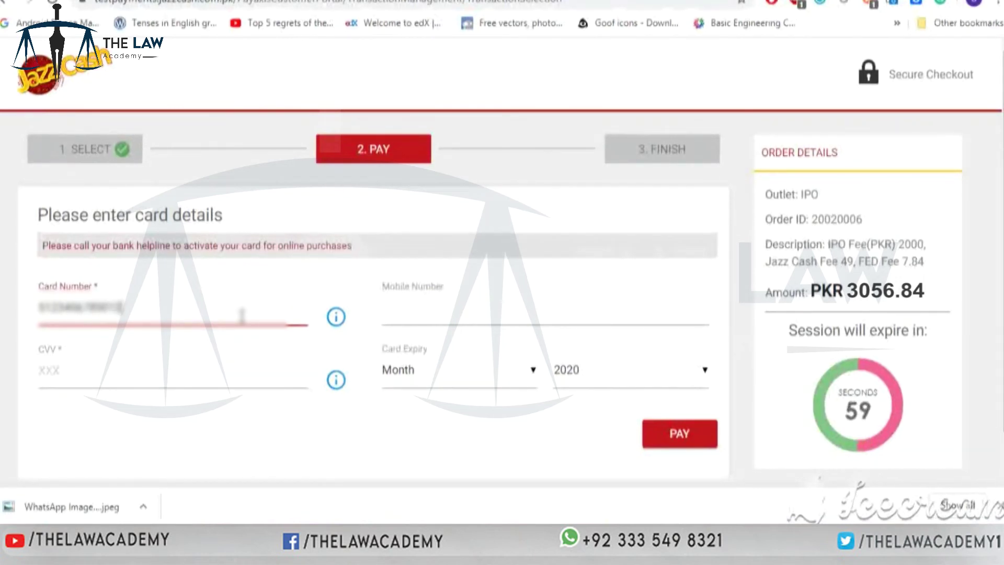
click(440, 305)
text(030)
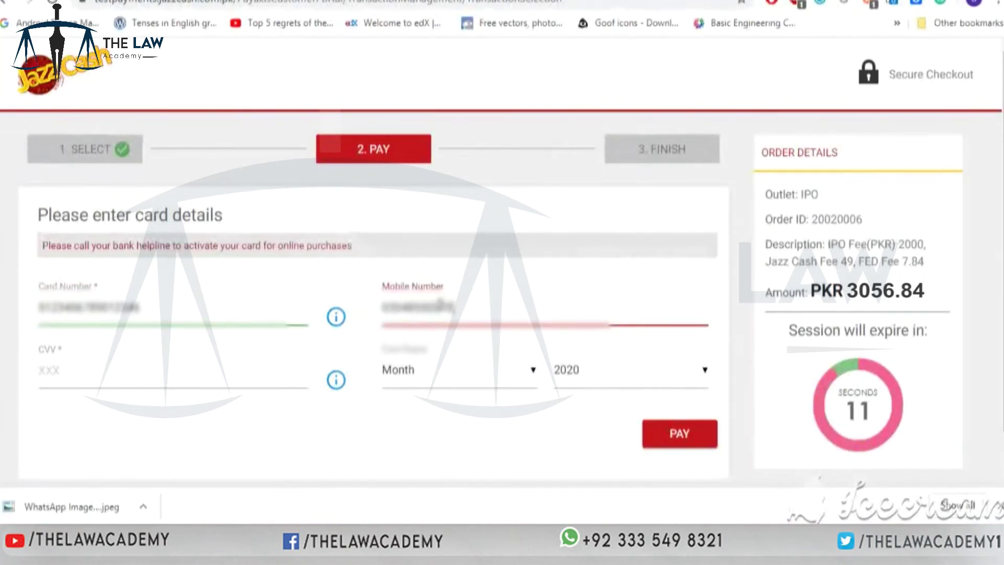
click(177, 374)
text(123)
click(418, 370)
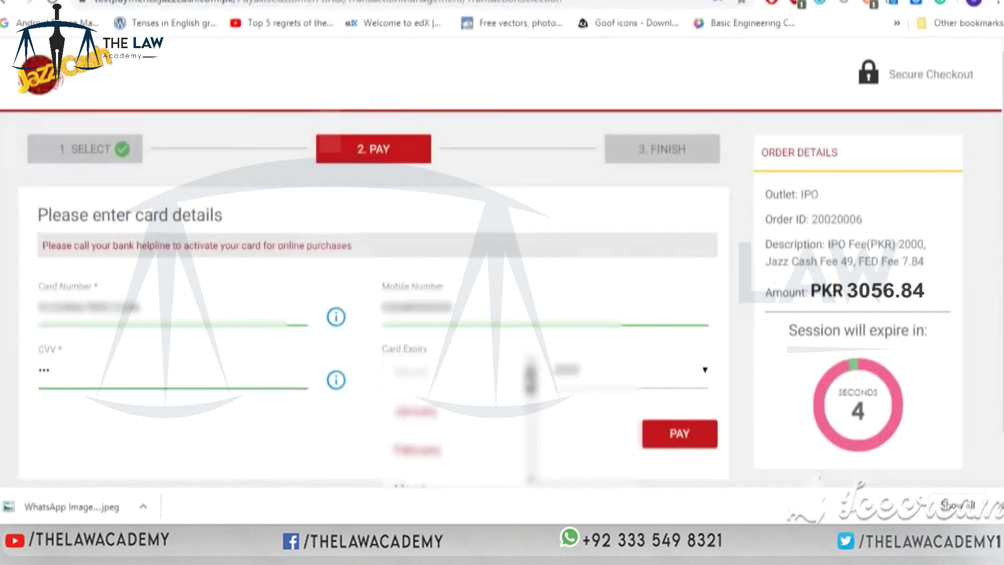
click(417, 449)
click(705, 370)
click(623, 452)
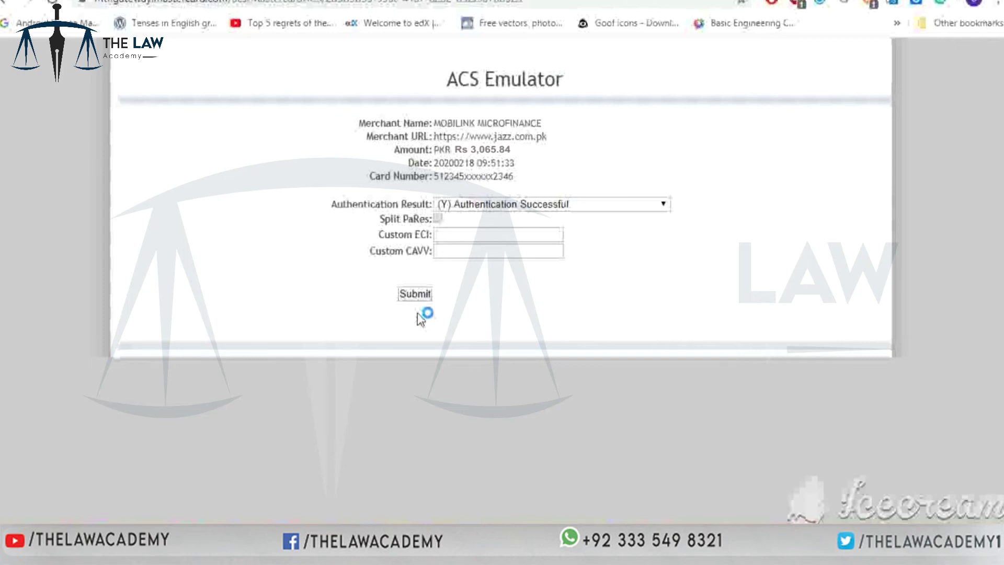
- Submit the ACS Emulator with (Y) Authentication Successful to approve the card payment
click(424, 294)
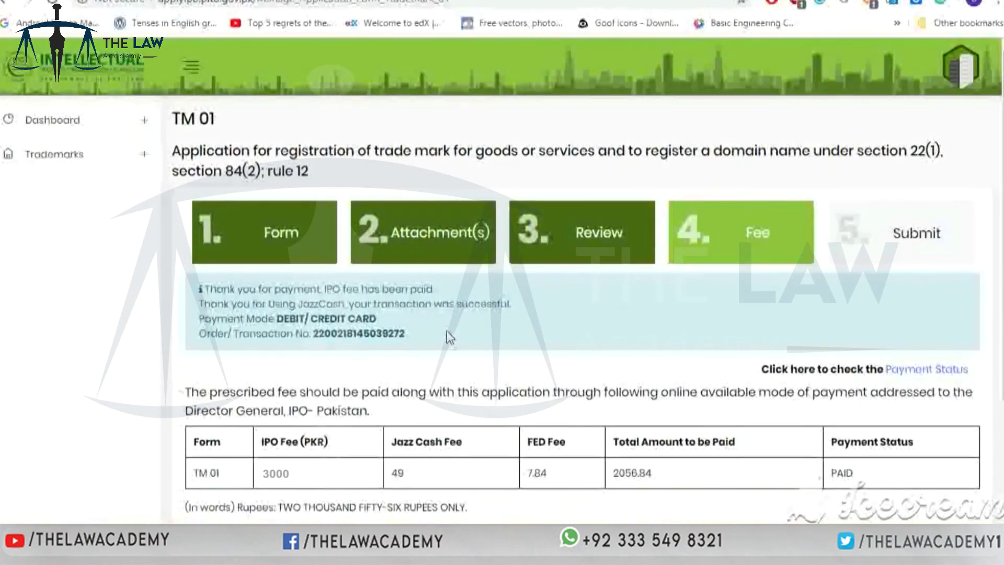
- Advance past the paid Fee step and scroll the TM 01 summary down to the Application Submission section
scroll(446, 330, down, 2)
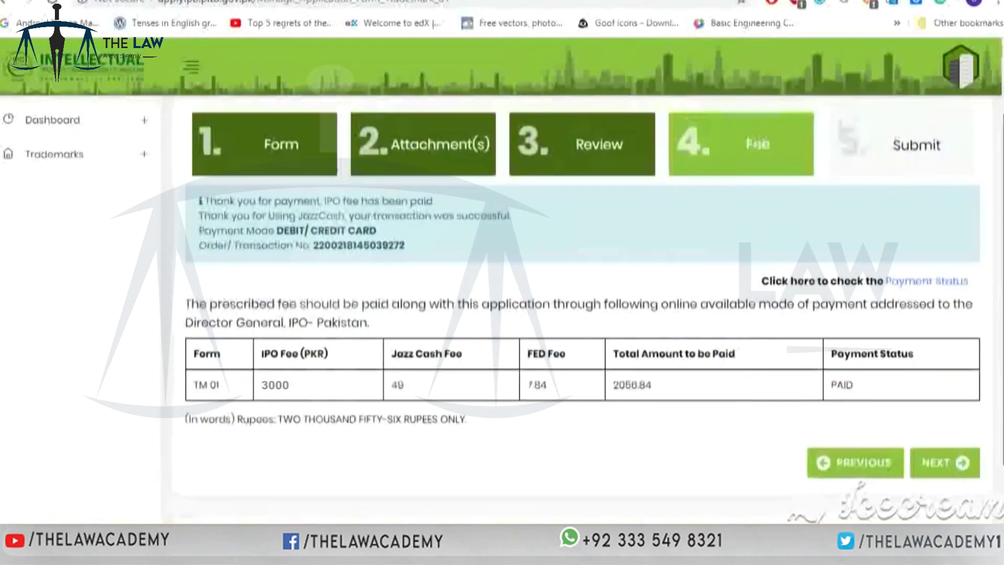
click(951, 468)
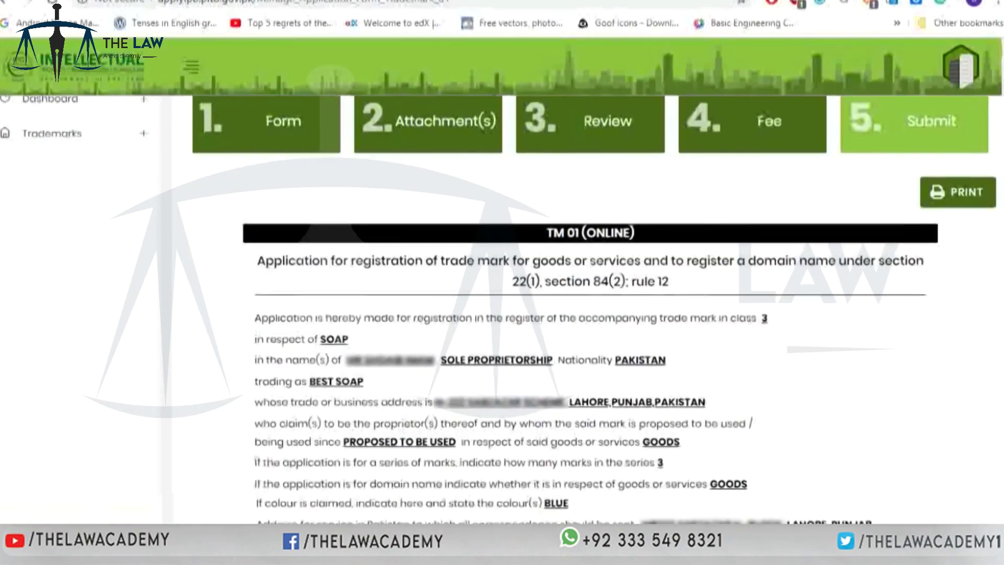
scroll(499, 308, down, 1)
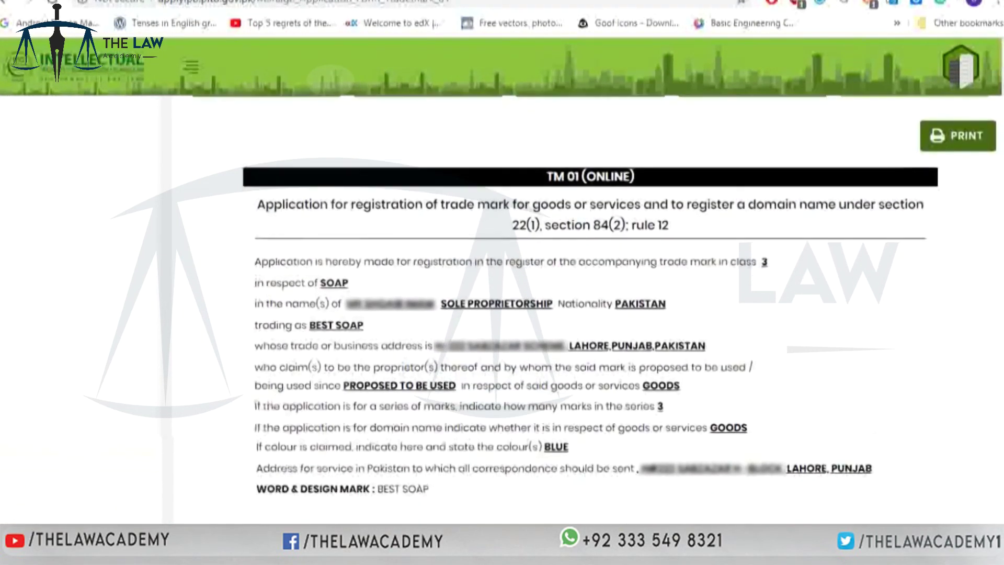
scroll(498, 309, down, 1)
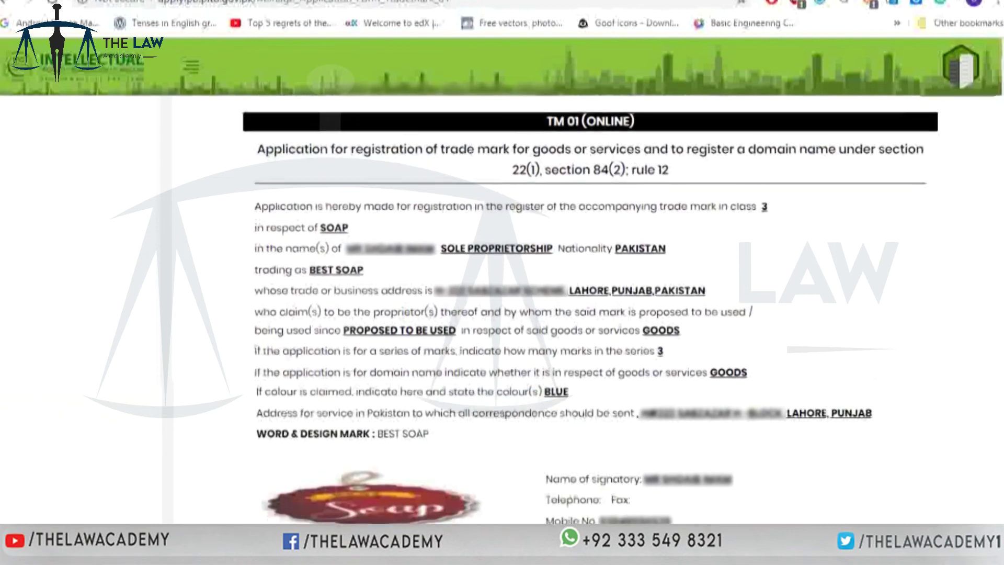
scroll(499, 308, down, 1)
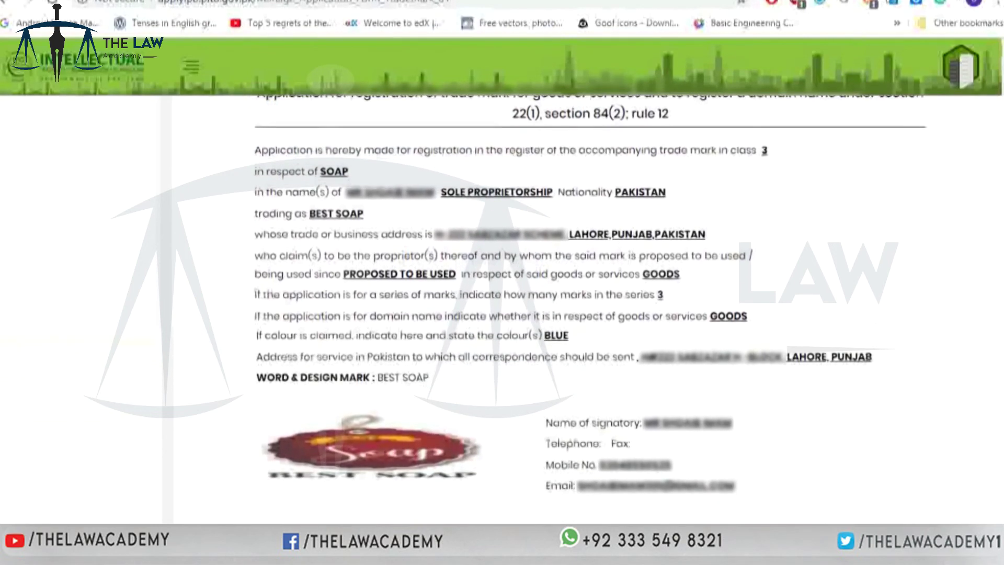
scroll(499, 308, down, 1)
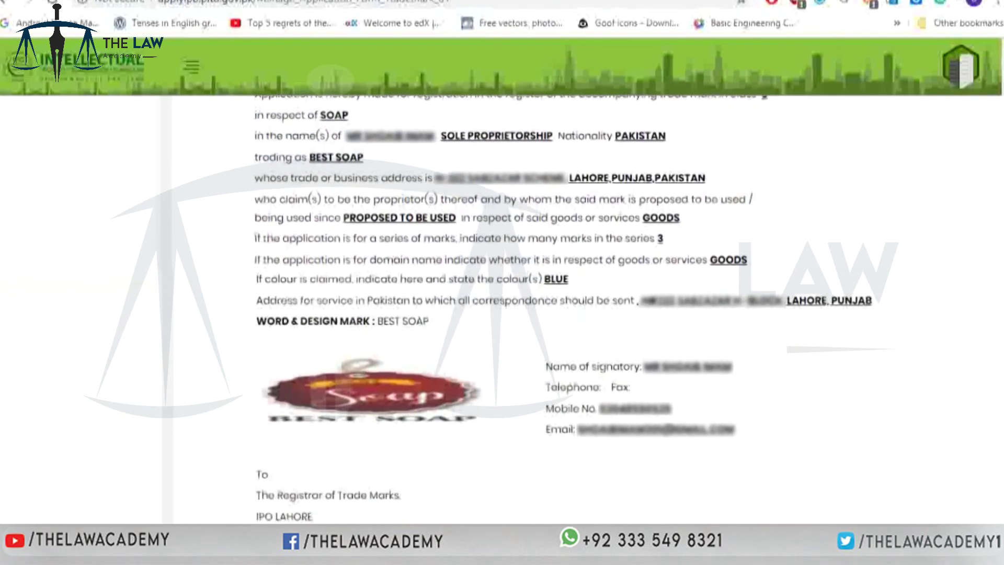
scroll(499, 308, down, 1)
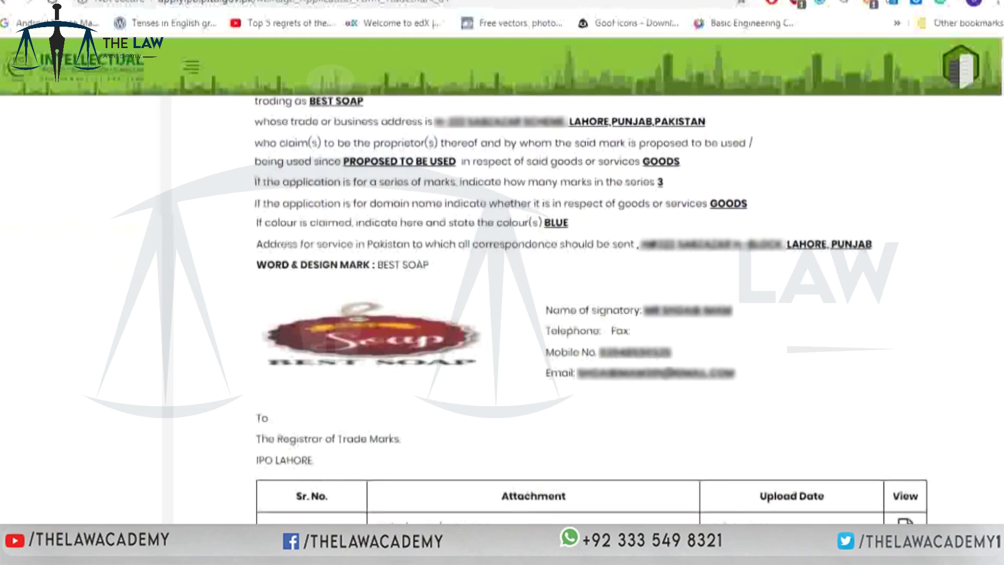
scroll(499, 308, down, 1)
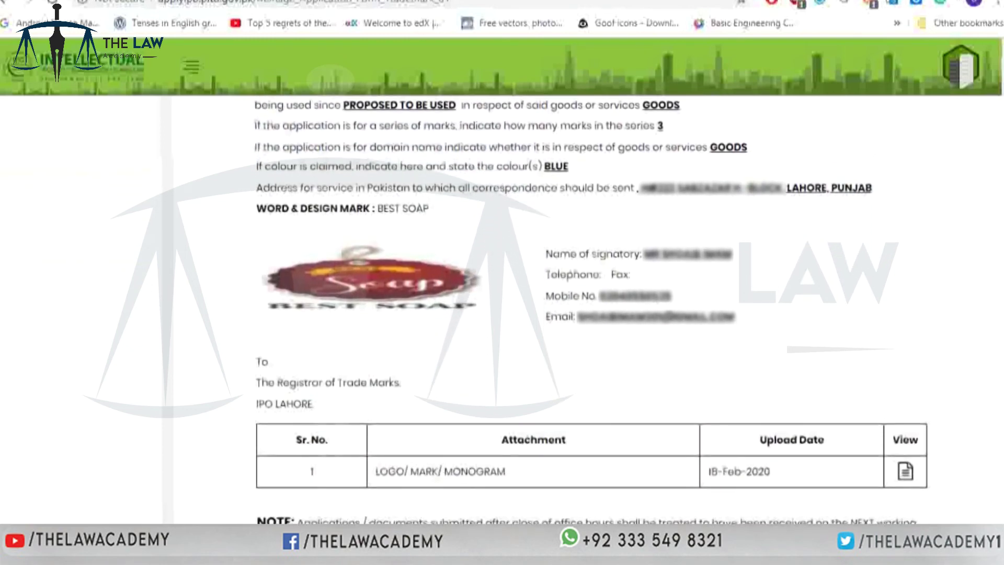
scroll(499, 308, down, 1)
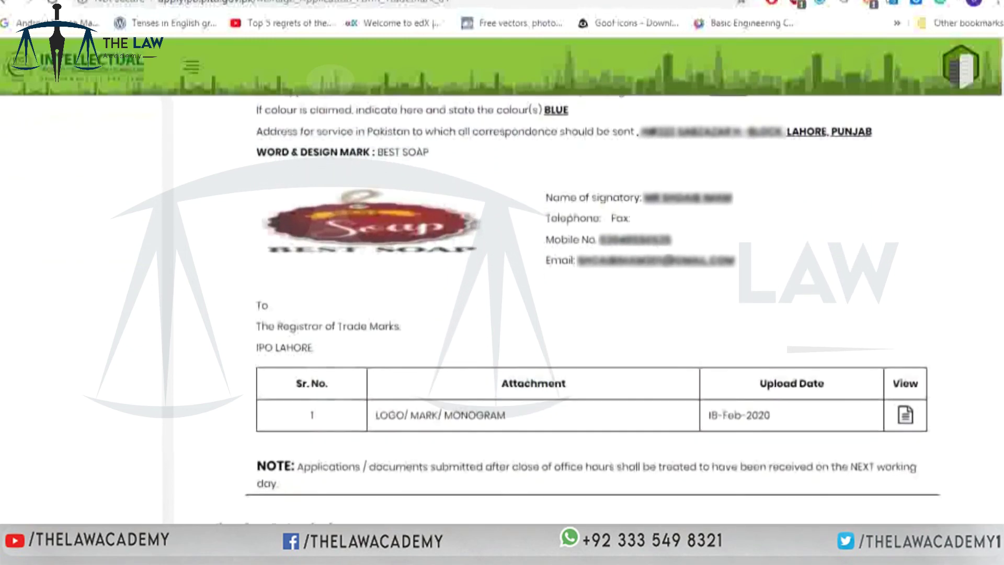
scroll(499, 308, down, 1)
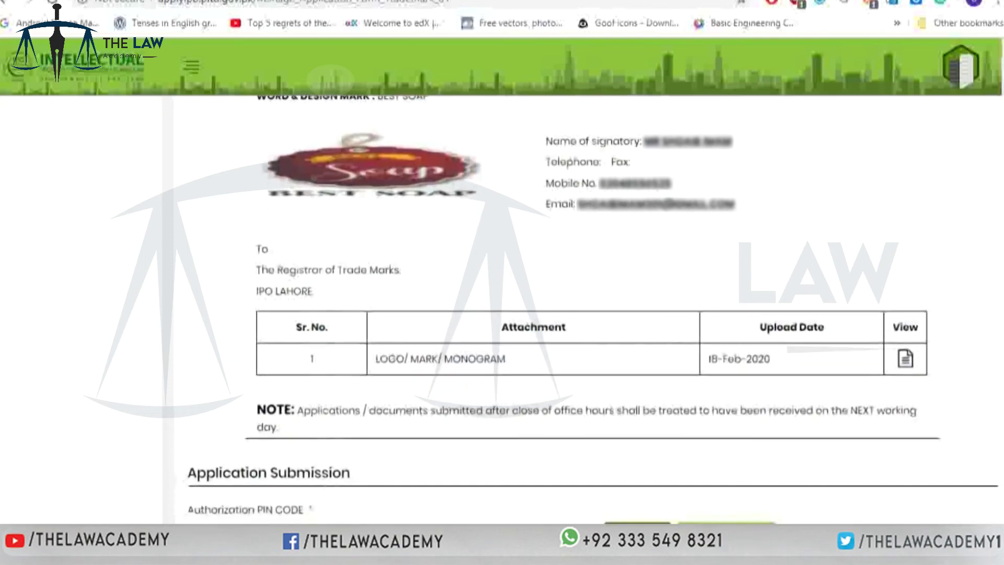
scroll(499, 309, down, 1)
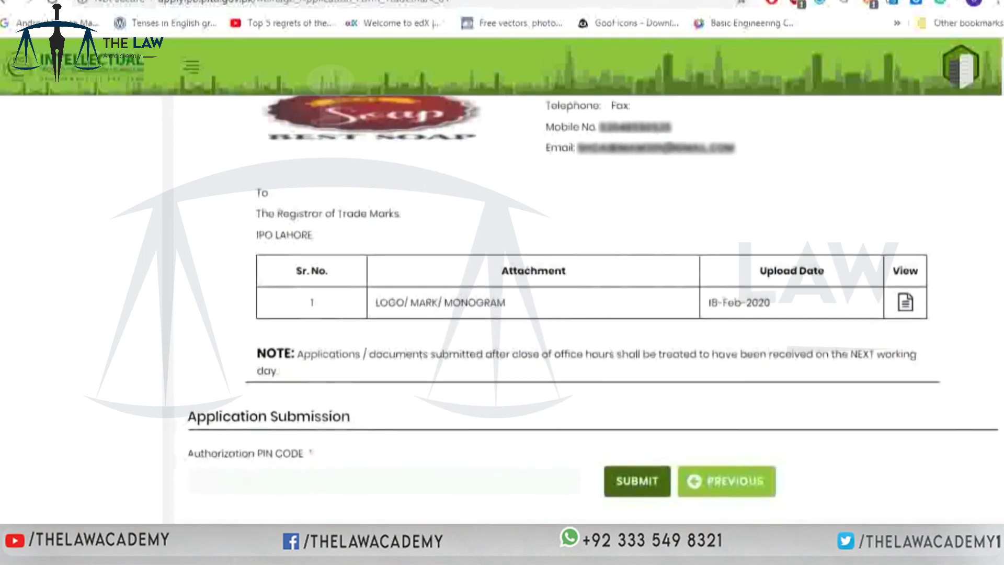
scroll(498, 309, down, 1)
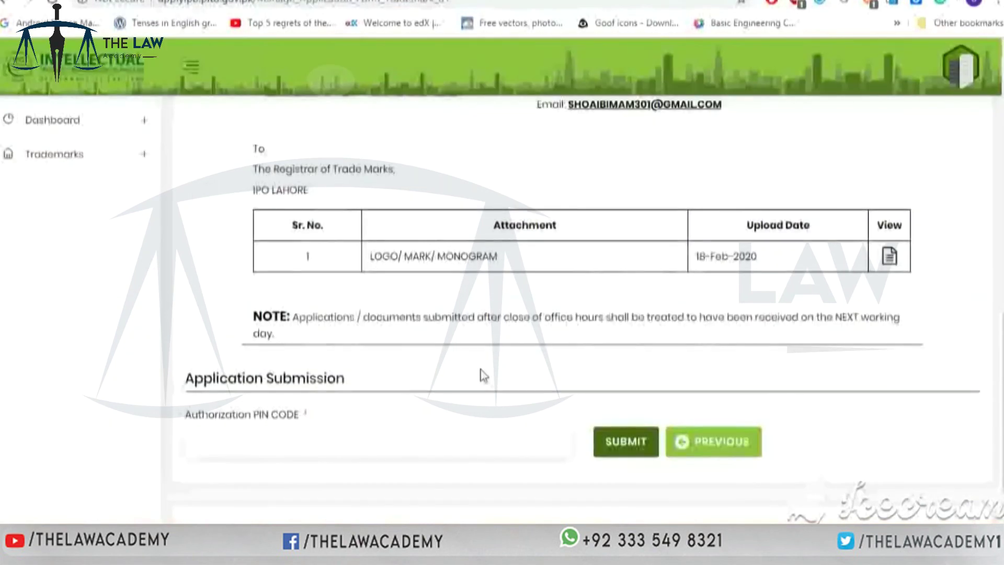
- Paste the authorization PIN from the email and submit the BEST SOAP application
key(ctrl+v)
click(644, 444)
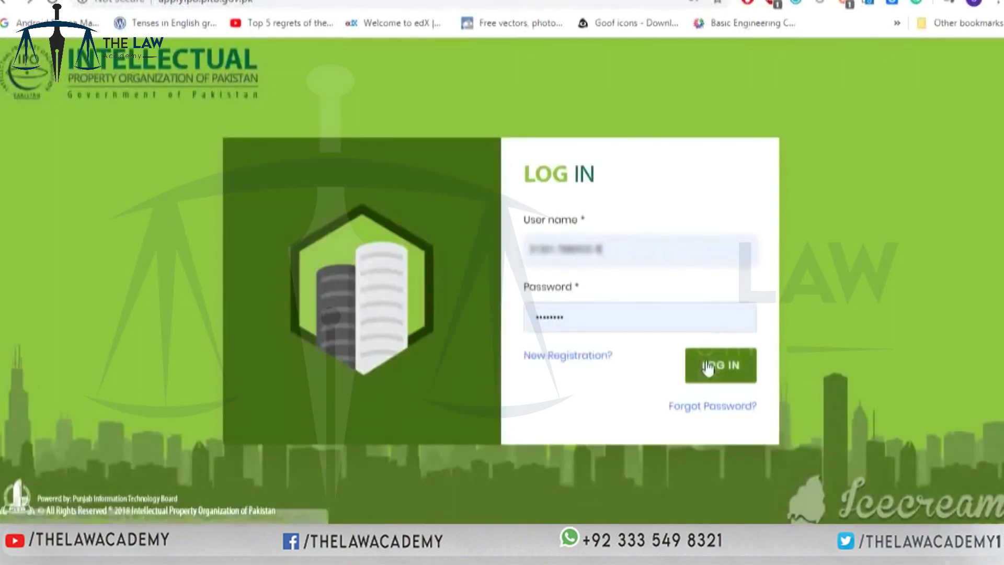
- Sign back in and expand Trademarks in the sidebar to show the Forms & Fee page
click(707, 368)
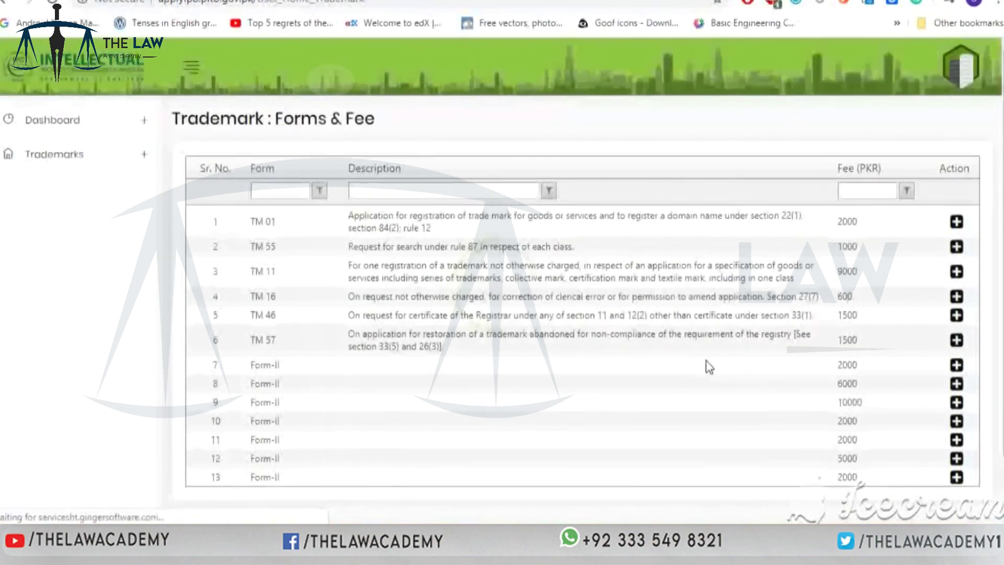
click(144, 156)
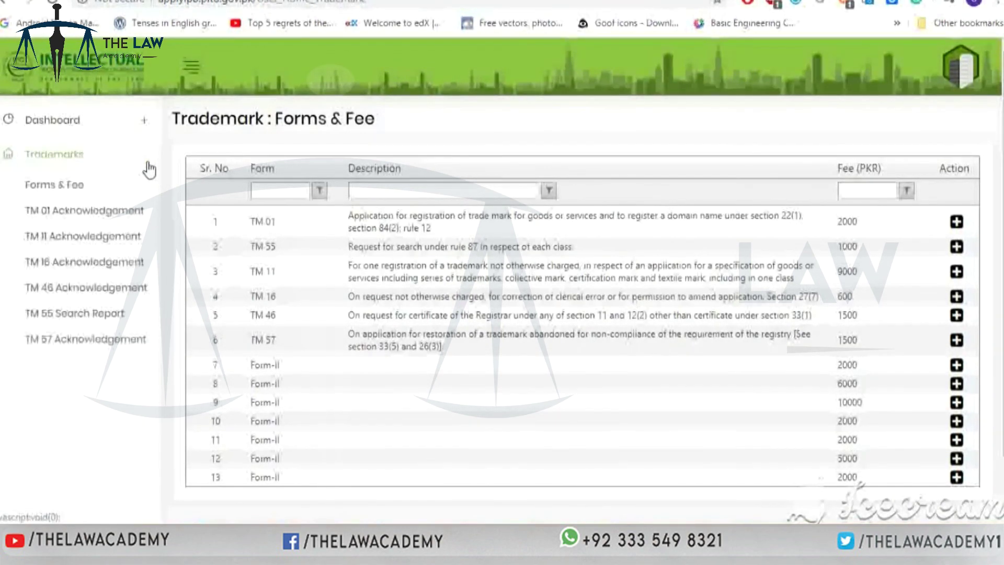